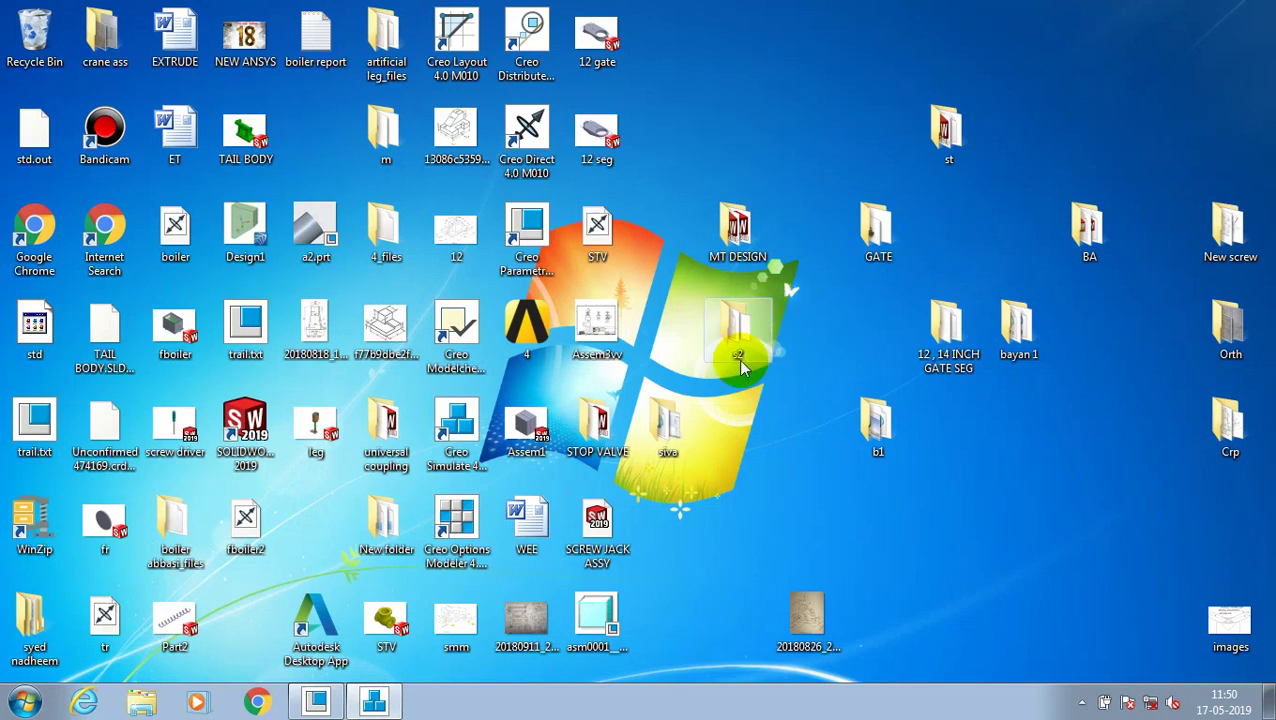
Switch to Creo Simulate and open the part formtool.prt from My Documents
{"action": "left_click", "coordinate": [456, 428]}
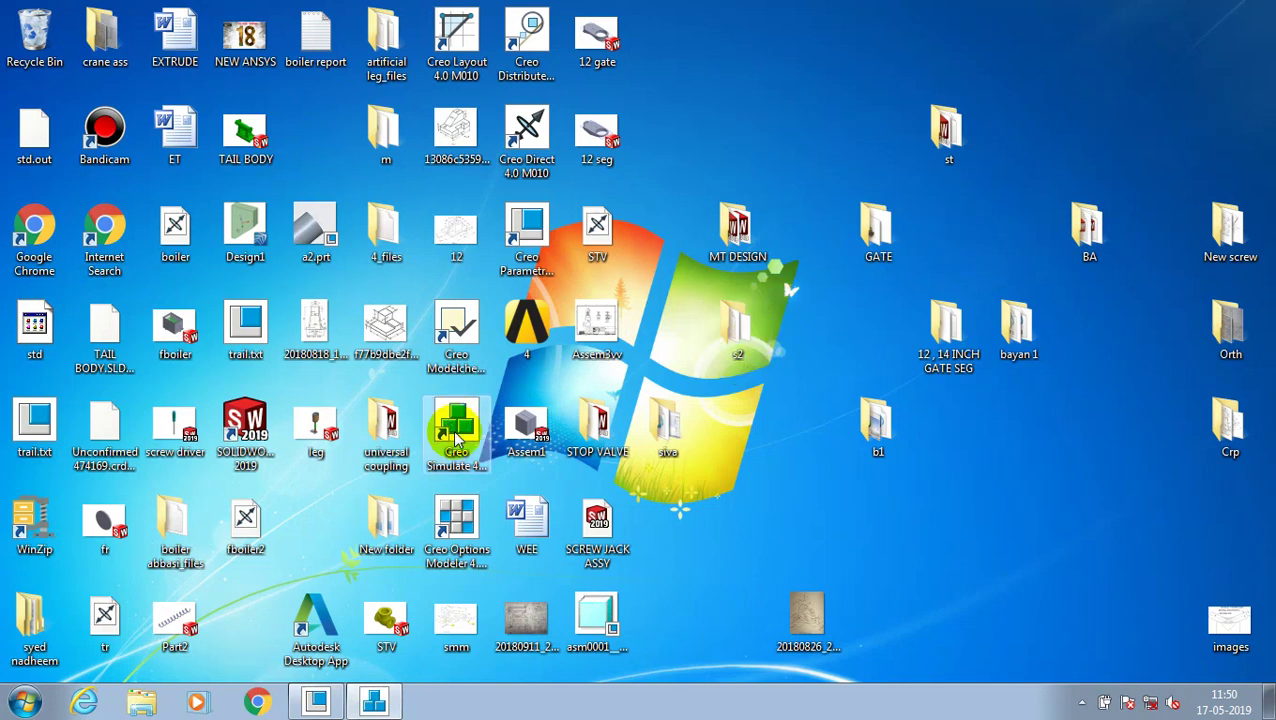
{"action": "left_click", "coordinate": [372, 705]}
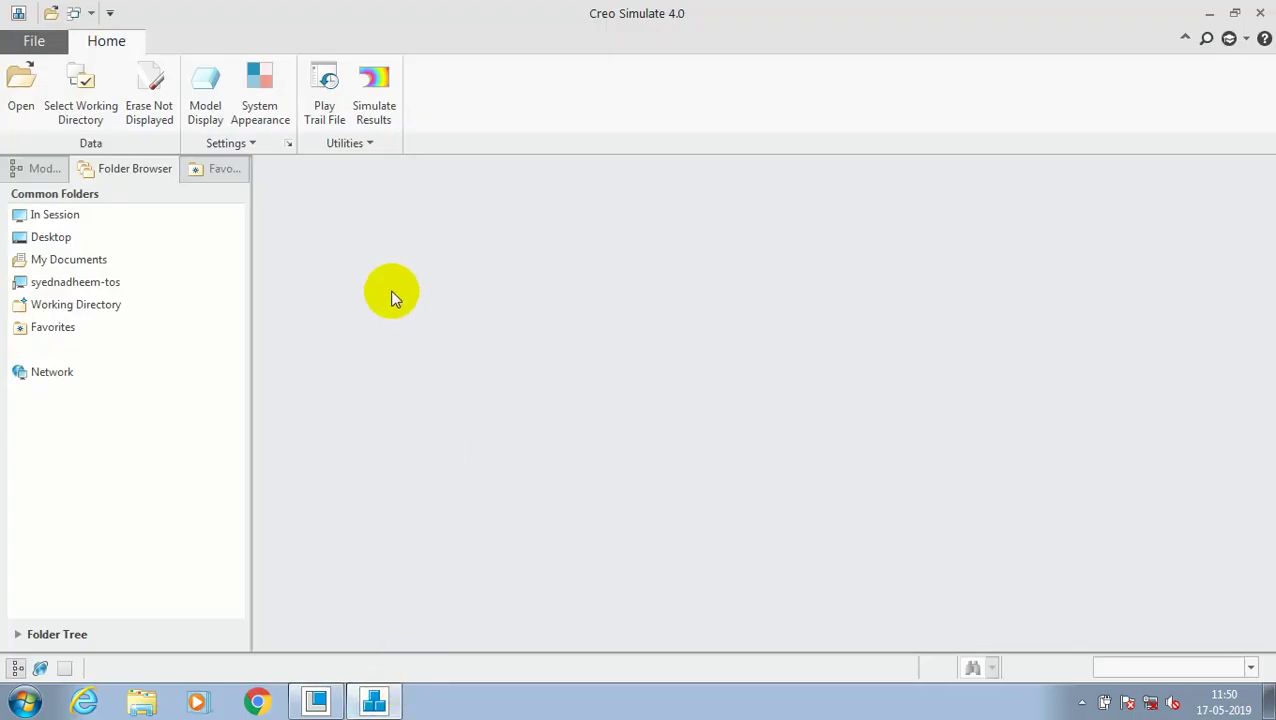
{"action": "left_click", "coordinate": [20, 100]}
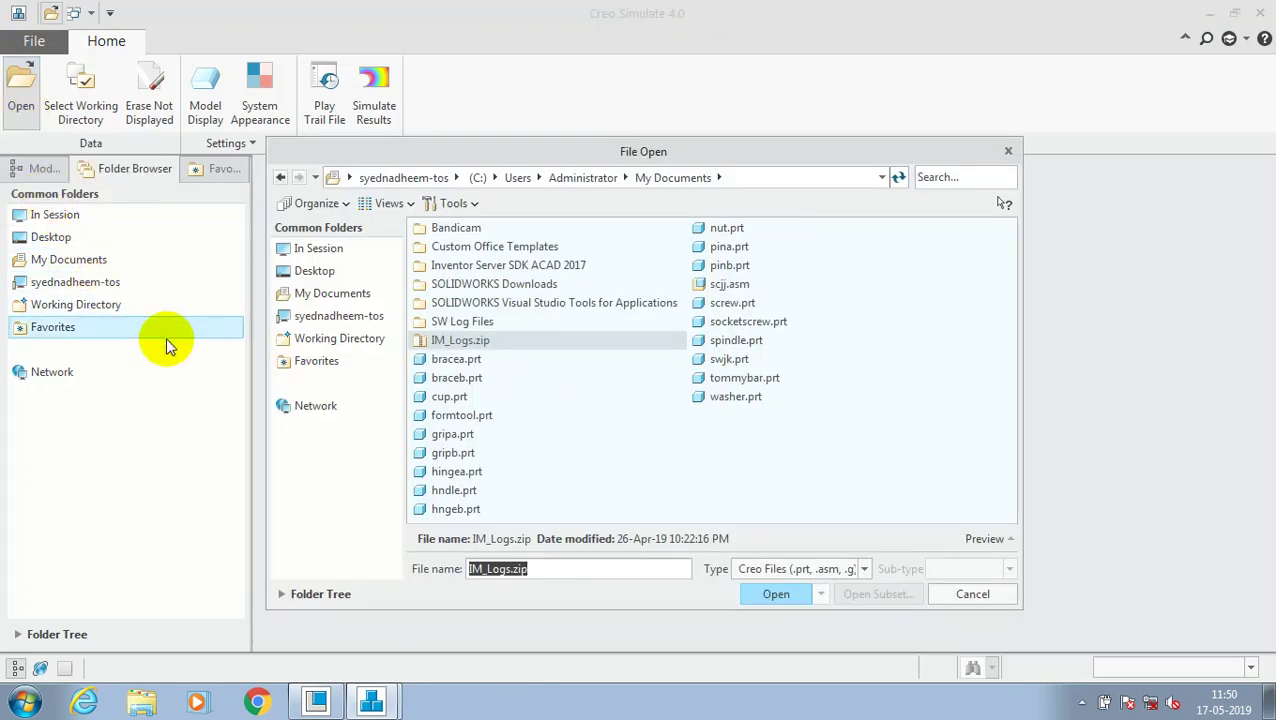
{"action": "left_click", "coordinate": [461, 415]}
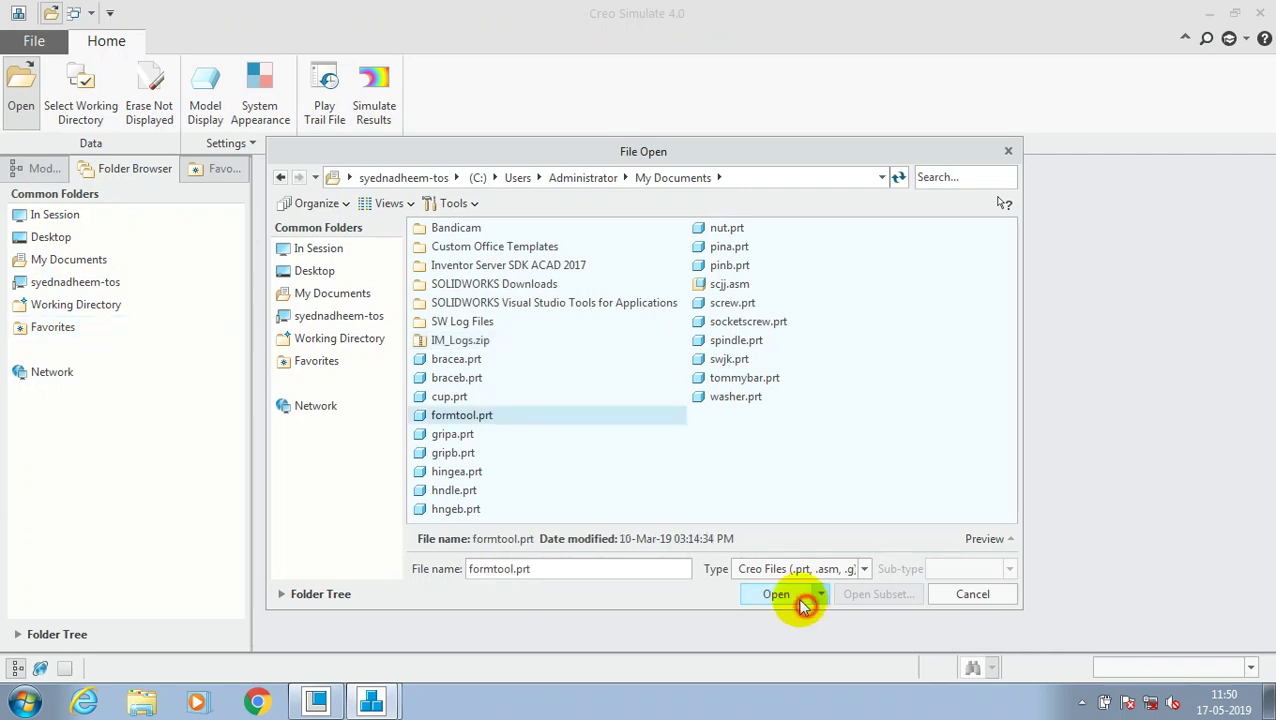
{"action": "left_click", "coordinate": [798, 596]}
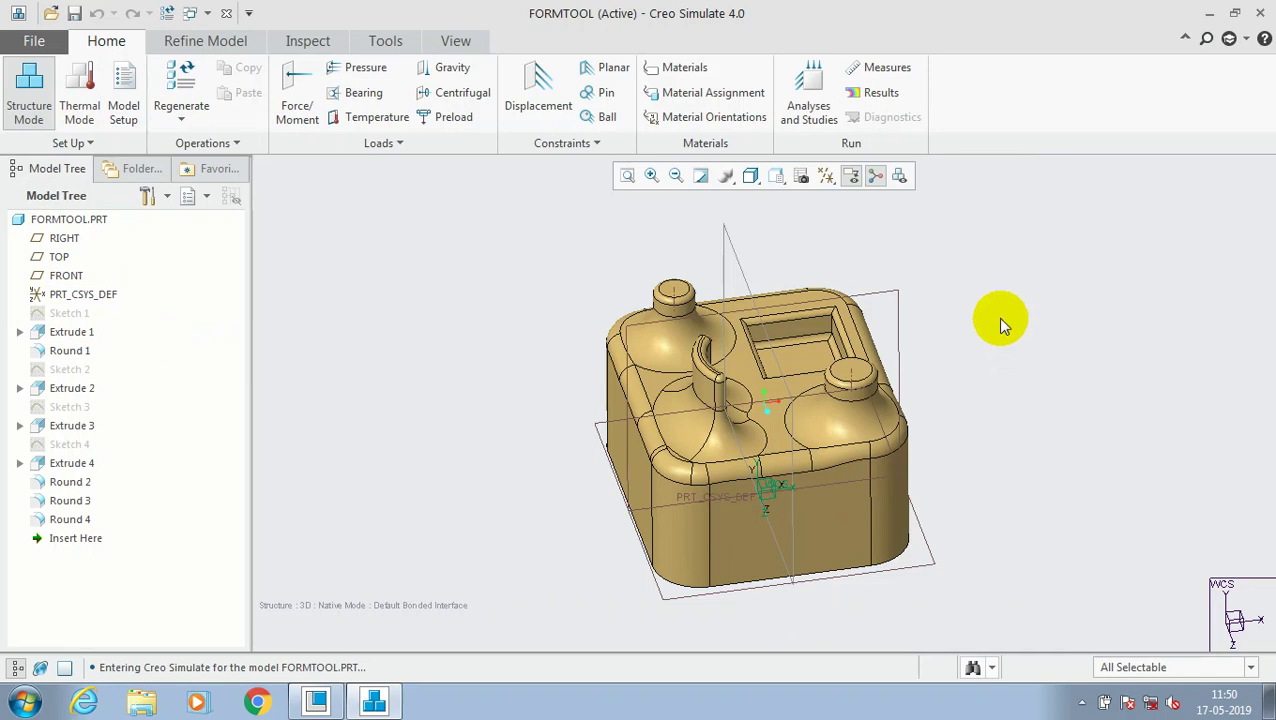
Try to create an AutoGEM mesh on the part using the All with Properties reference
{"action": "middle_click_drag", "start_coordinate": [991, 507], "coordinate": [1020, 365]}
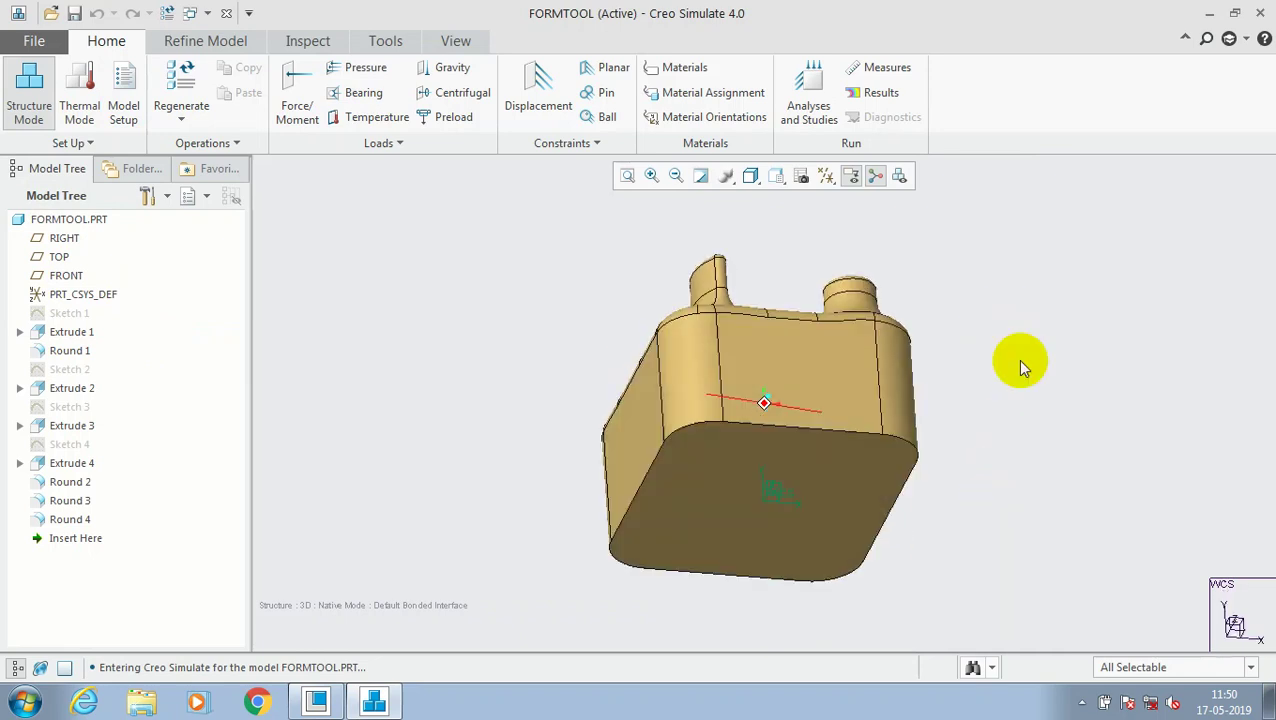
{"action": "key", "text": "ctrl+d"}
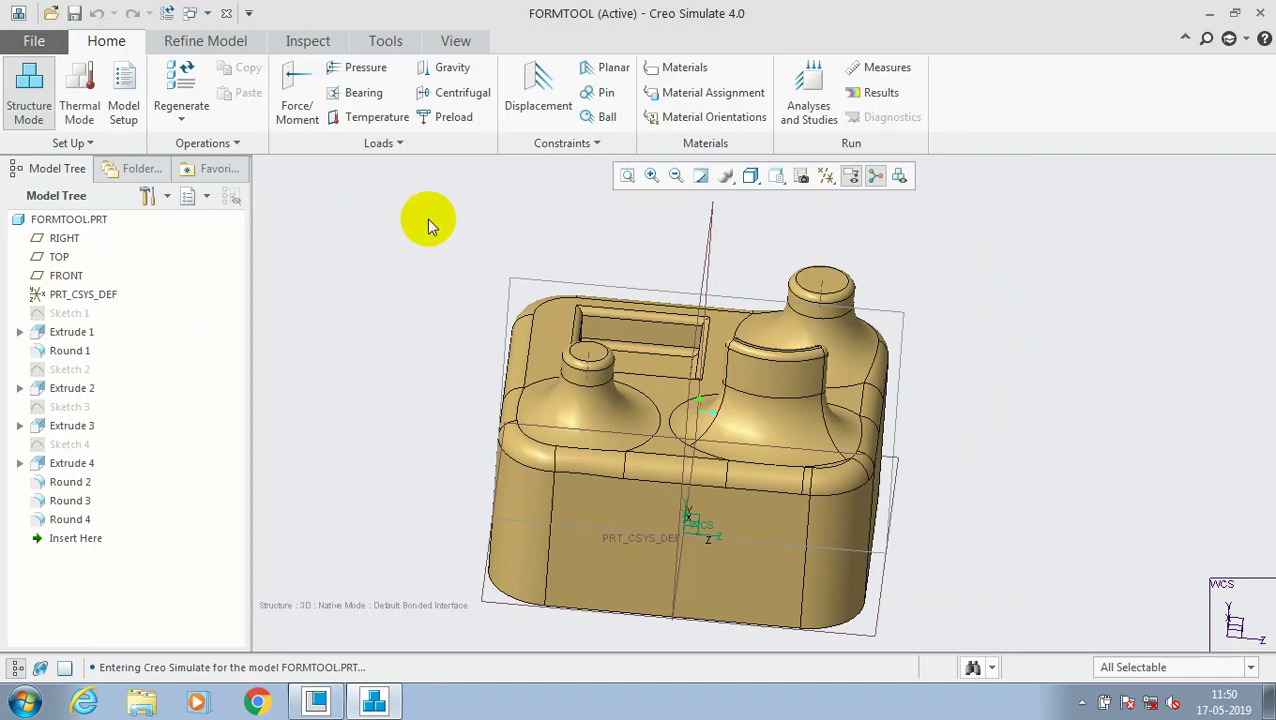
{"action": "left_click", "coordinate": [204, 41]}
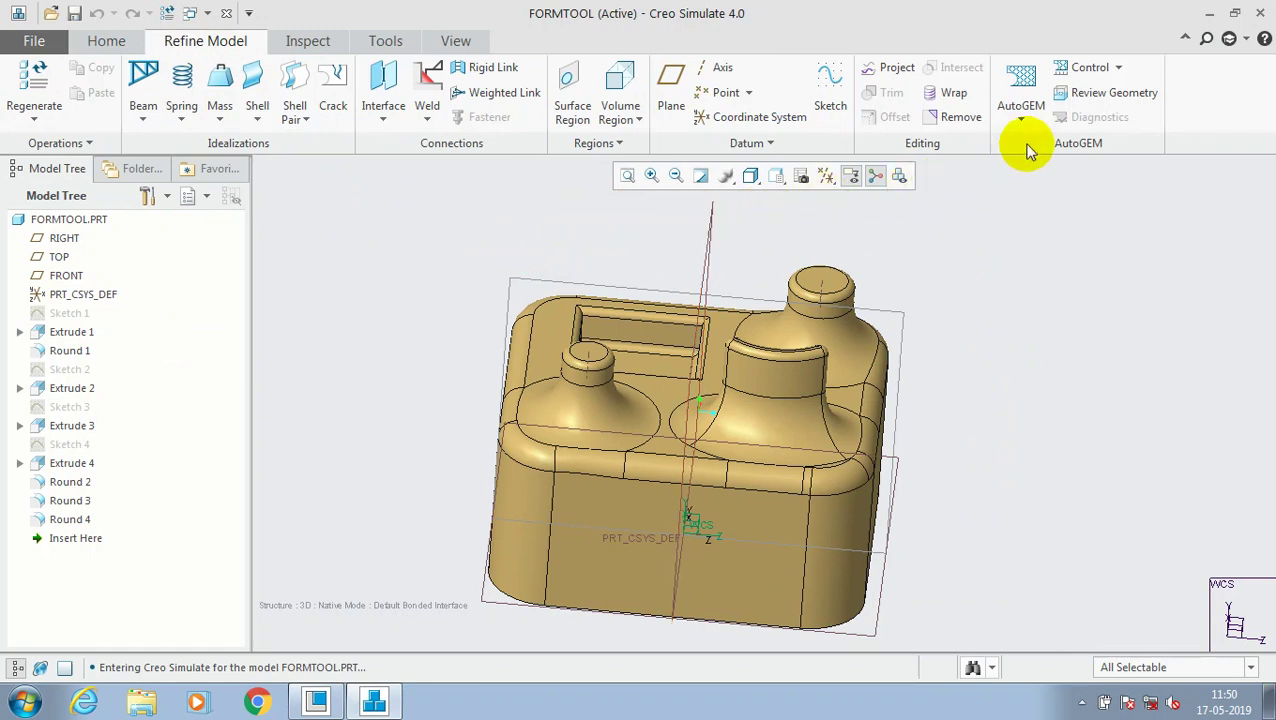
{"action": "left_click", "coordinate": [1021, 95]}
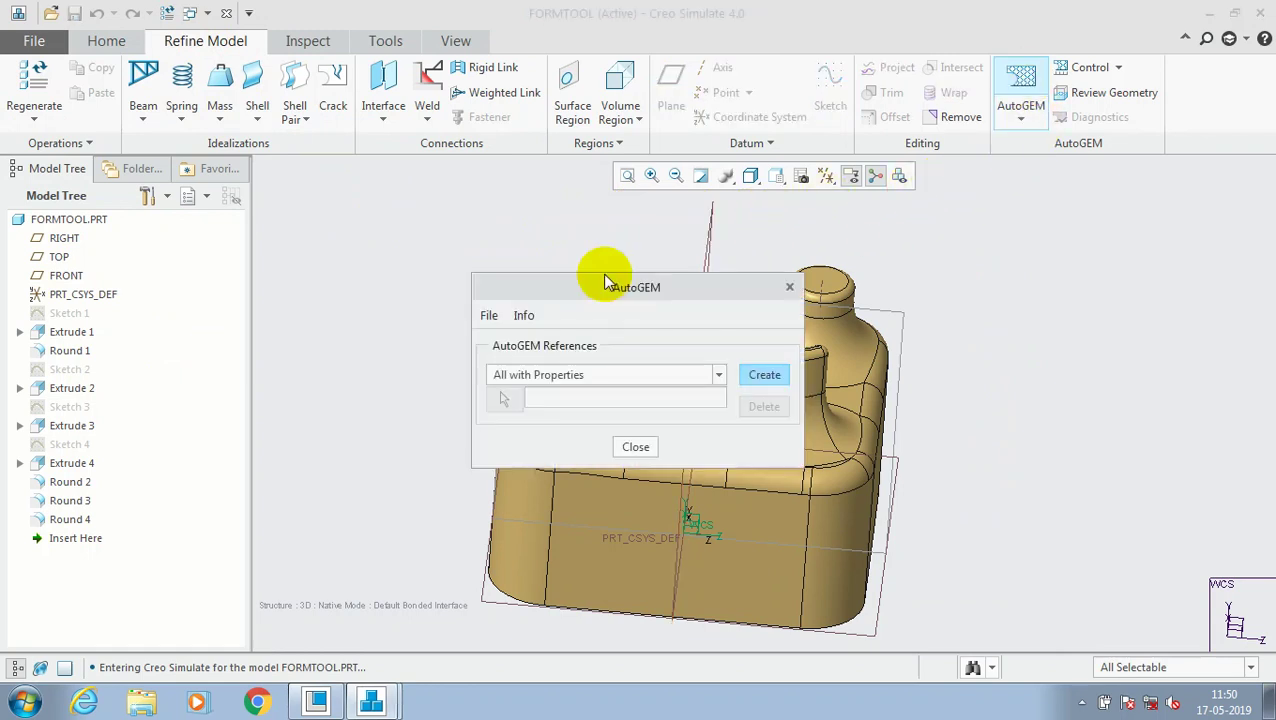
{"action": "left_click_drag", "start_coordinate": [602, 281], "coordinate": [471, 233]}
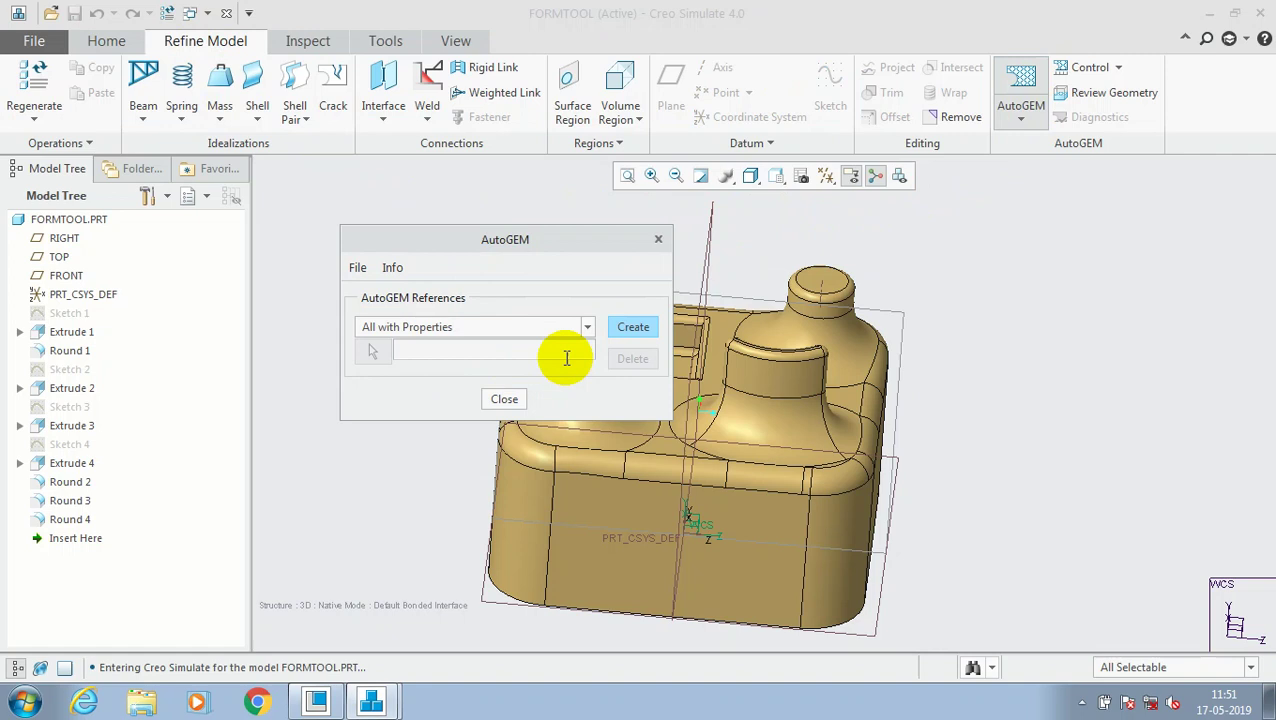
{"action": "scroll", "coordinate": [895, 375], "scroll_direction": "down", "scroll_amount": 2}
{"action": "left_click", "coordinate": [1021, 118]}
{"action": "left_click", "coordinate": [1031, 137]}
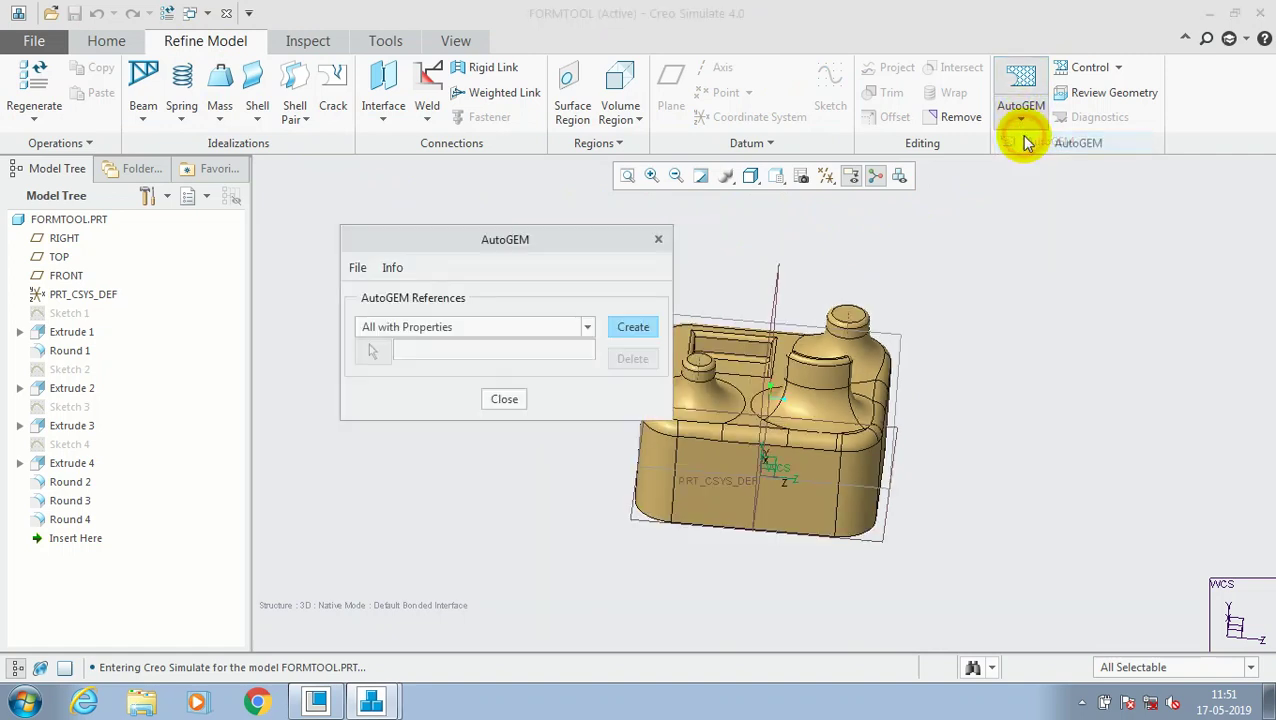
{"action": "left_click", "coordinate": [612, 328]}
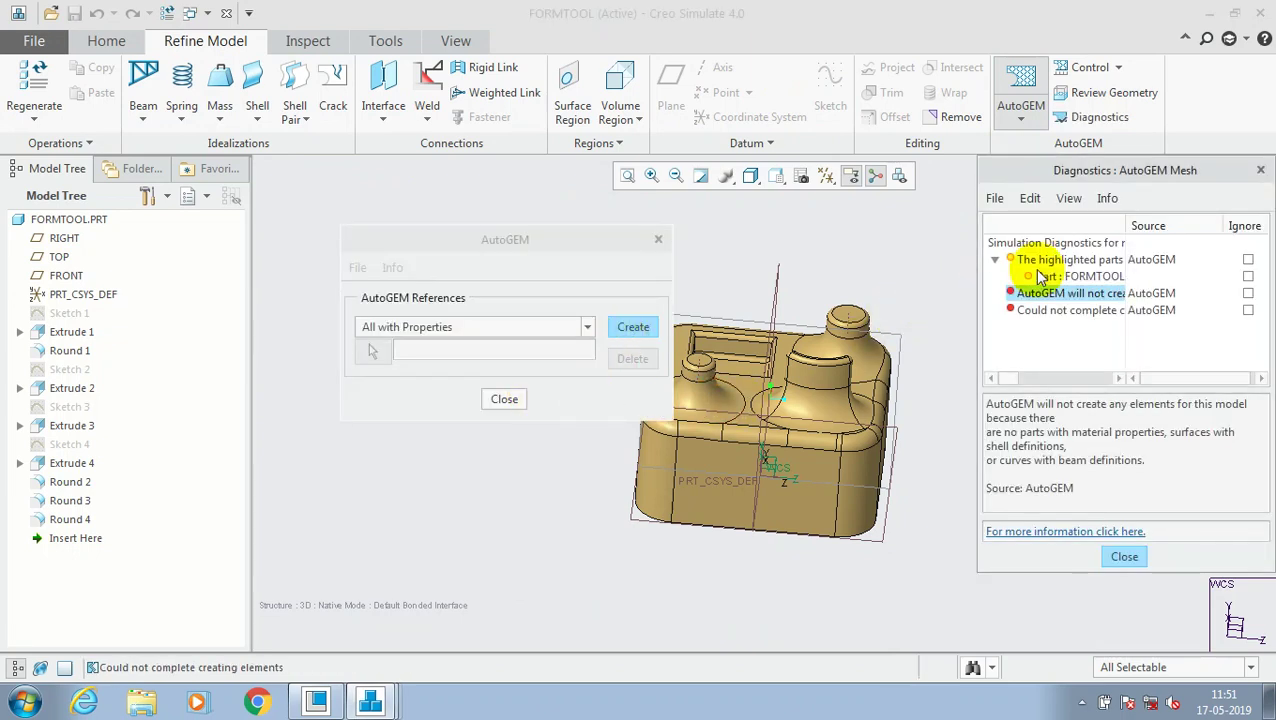
Set the AutoGEM mesh diagnostics entries to be ignored, and leave the diagnostics and AutoGEM dialogs
{"action": "left_click", "coordinate": [1248, 262]}
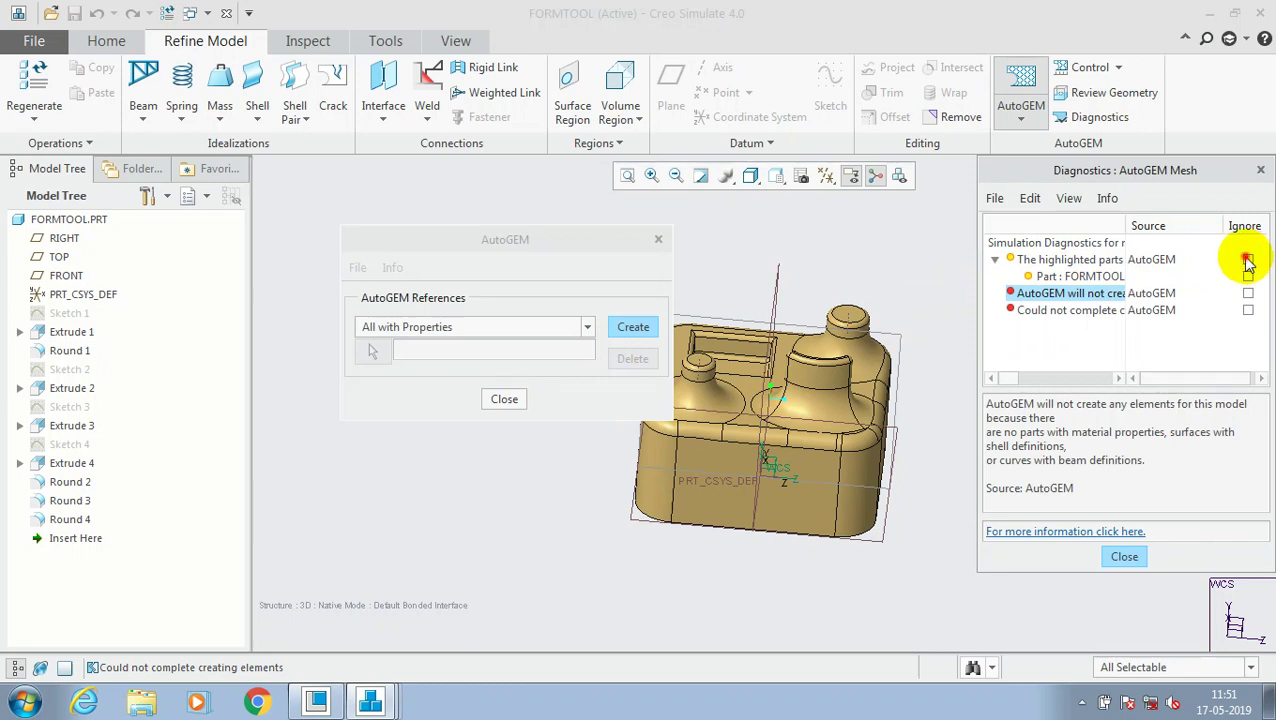
{"action": "left_click", "coordinate": [1248, 277]}
{"action": "left_click", "coordinate": [1248, 259]}
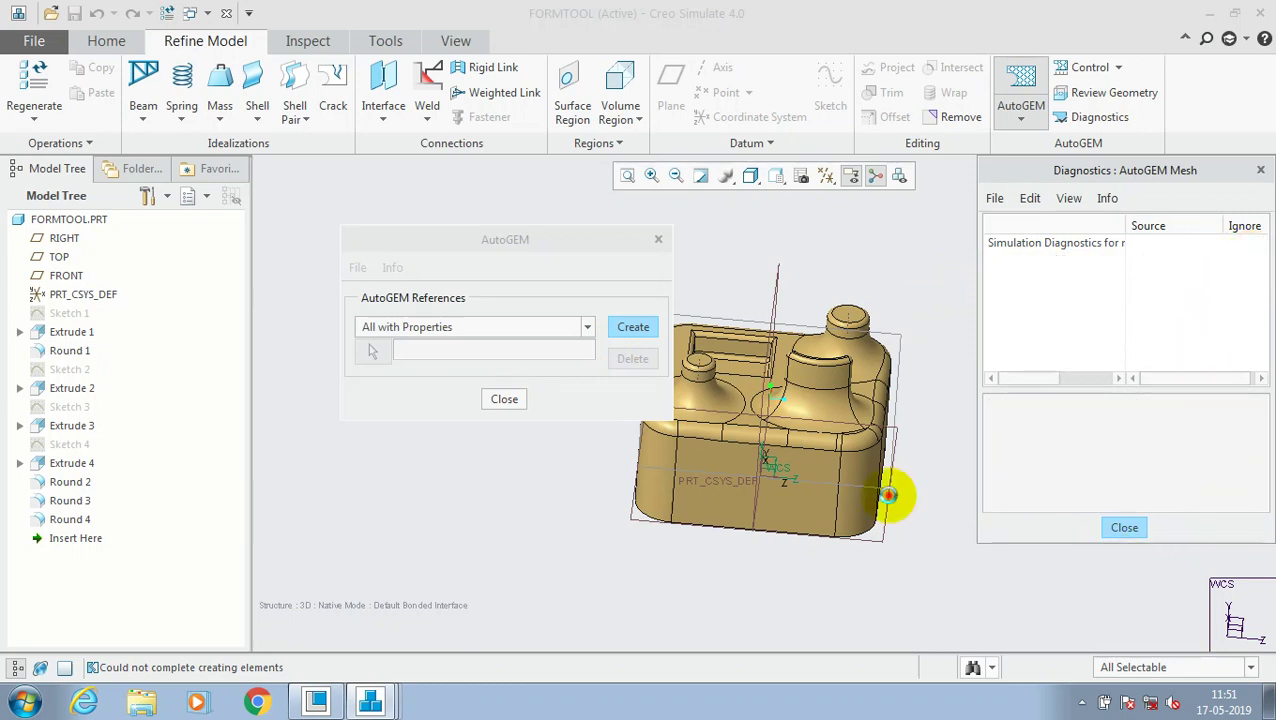
{"action": "left_click", "coordinate": [504, 399]}
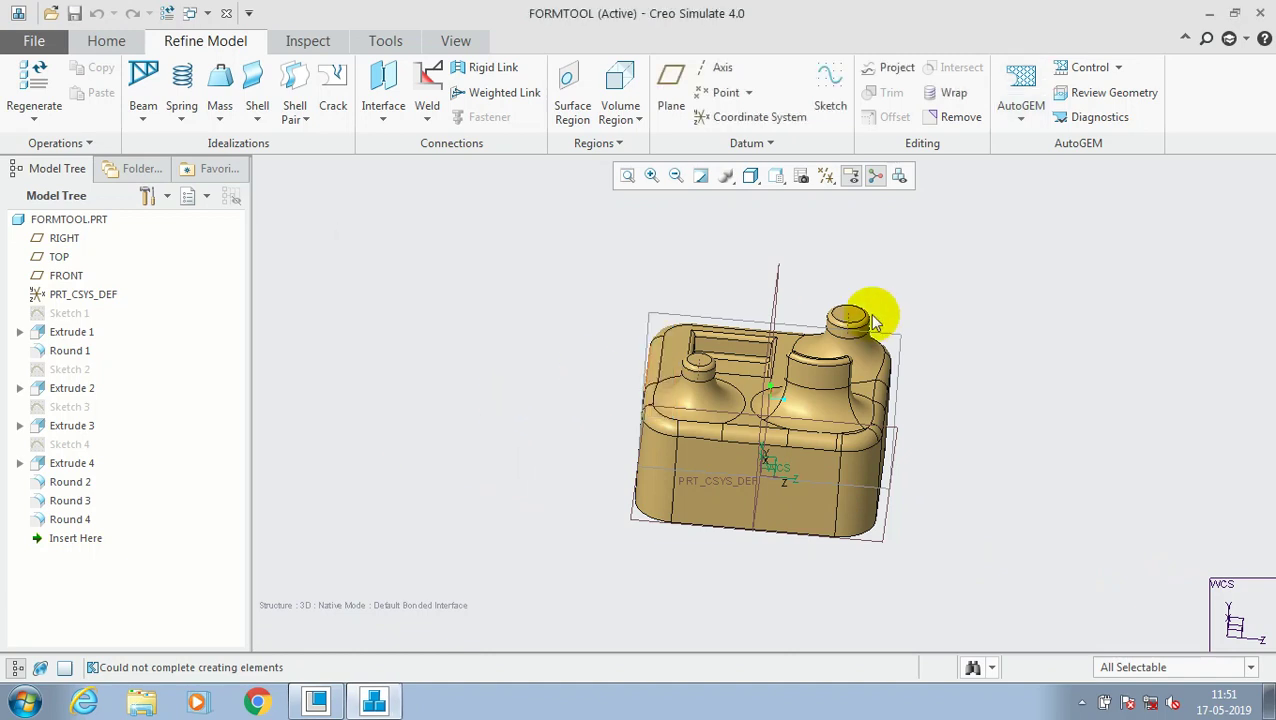
Start a Force/Moment load and assign it to the narrow curved top surface of the largest neck
{"action": "scroll", "coordinate": [880, 322], "scroll_direction": "up", "scroll_amount": 1}
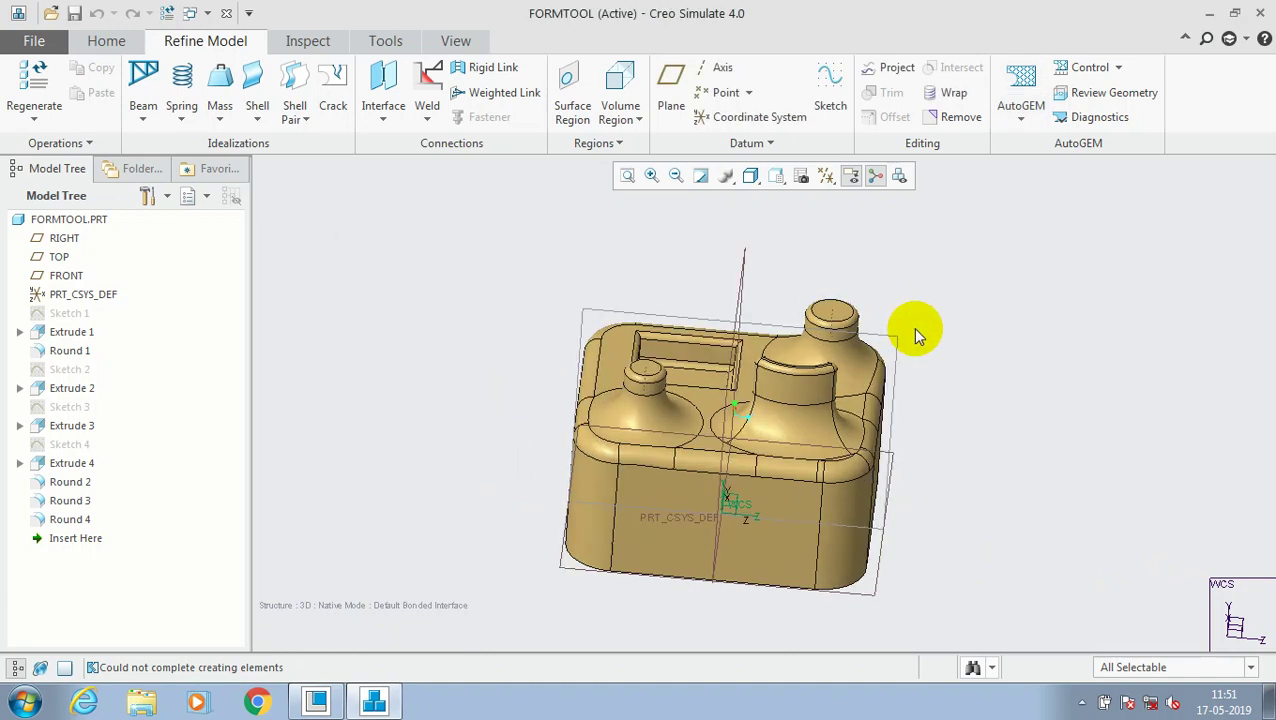
{"action": "scroll", "coordinate": [912, 327], "scroll_direction": "up", "scroll_amount": 1}
{"action": "left_click", "coordinate": [110, 40]}
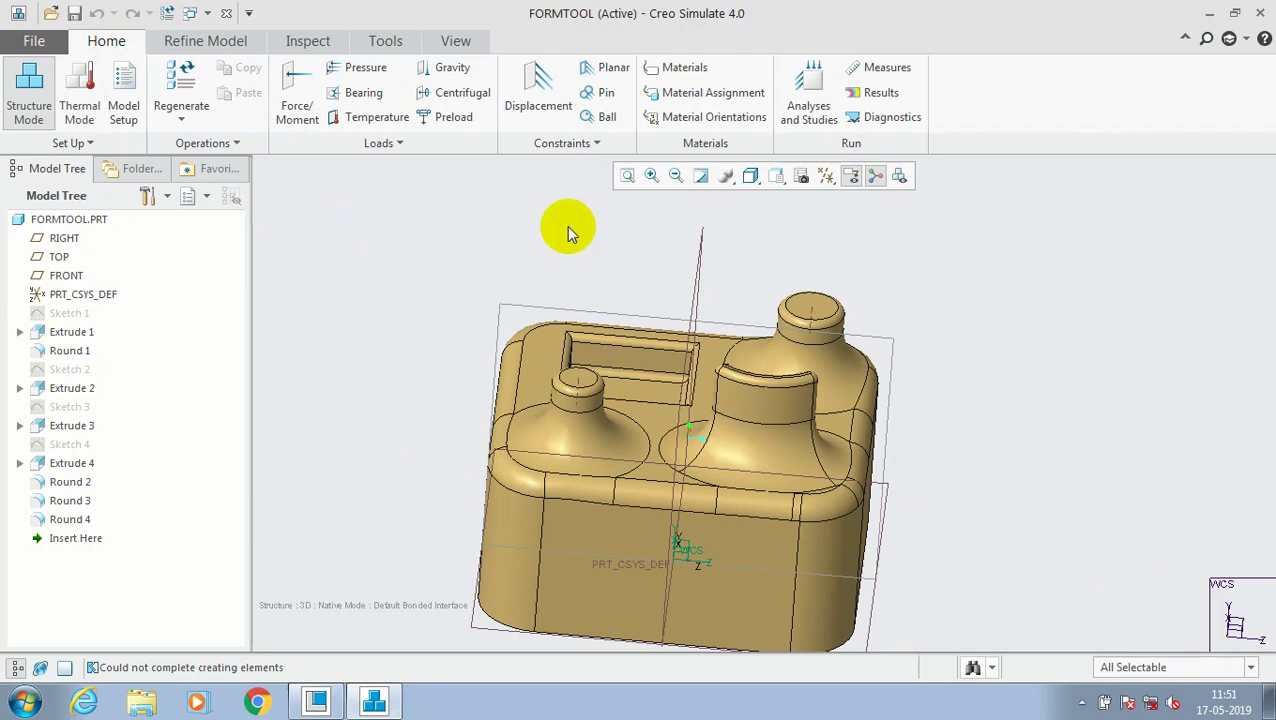
{"action": "scroll", "coordinate": [537, 230], "scroll_direction": "down", "scroll_amount": 1}
{"action": "scroll", "coordinate": [849, 335], "scroll_direction": "up", "scroll_amount": 1}
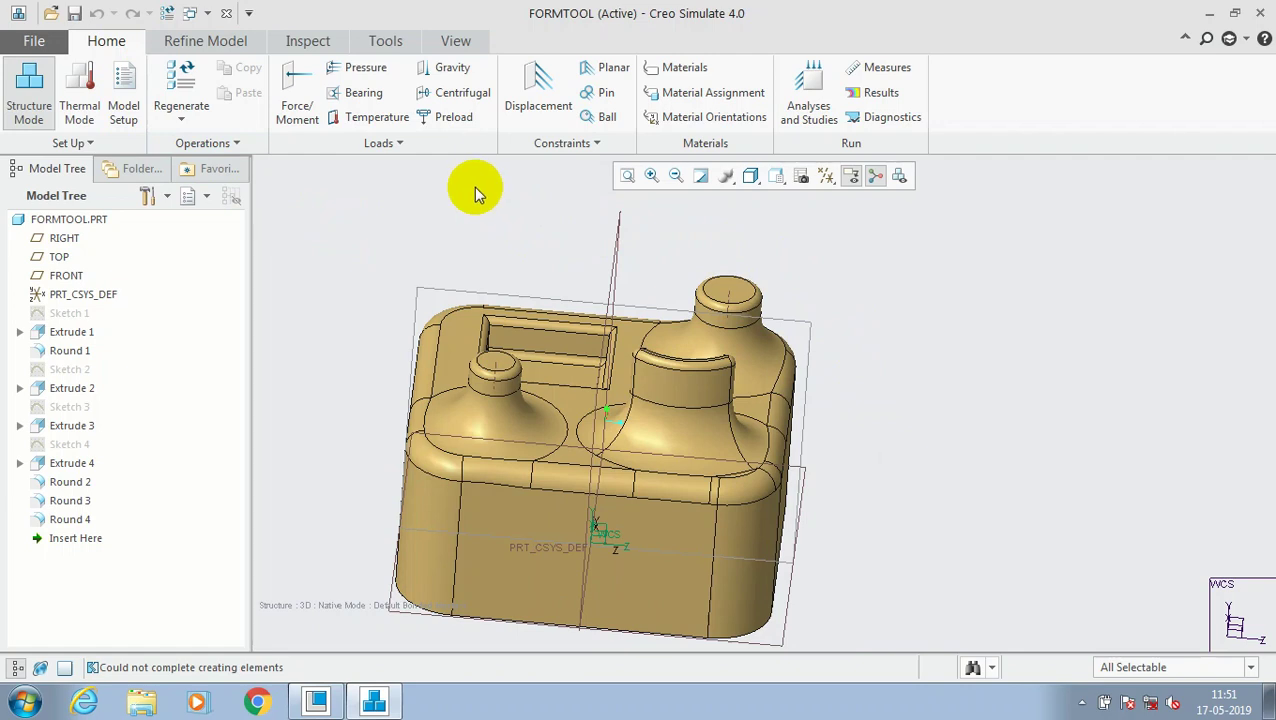
{"action": "left_click", "coordinate": [297, 92]}
{"action": "scroll", "coordinate": [464, 362], "scroll_direction": "up", "scroll_amount": 1}
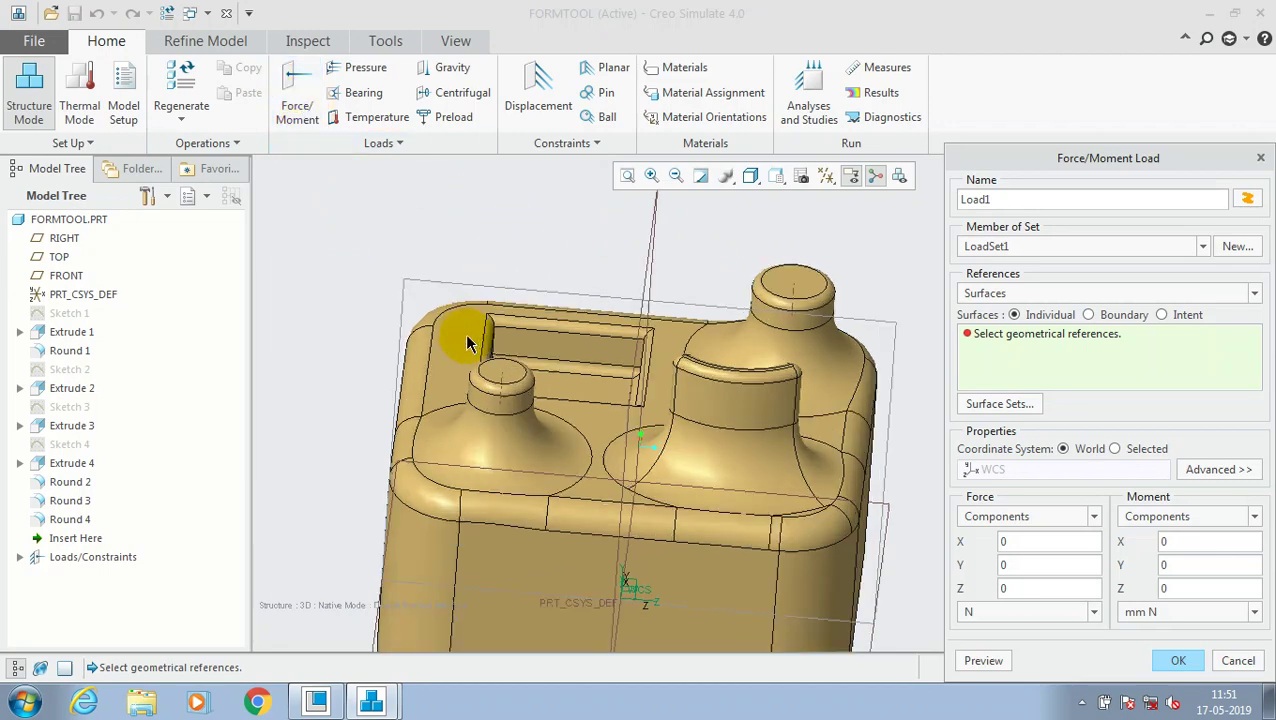
{"action": "scroll", "coordinate": [464, 362], "scroll_direction": "up", "scroll_amount": 1}
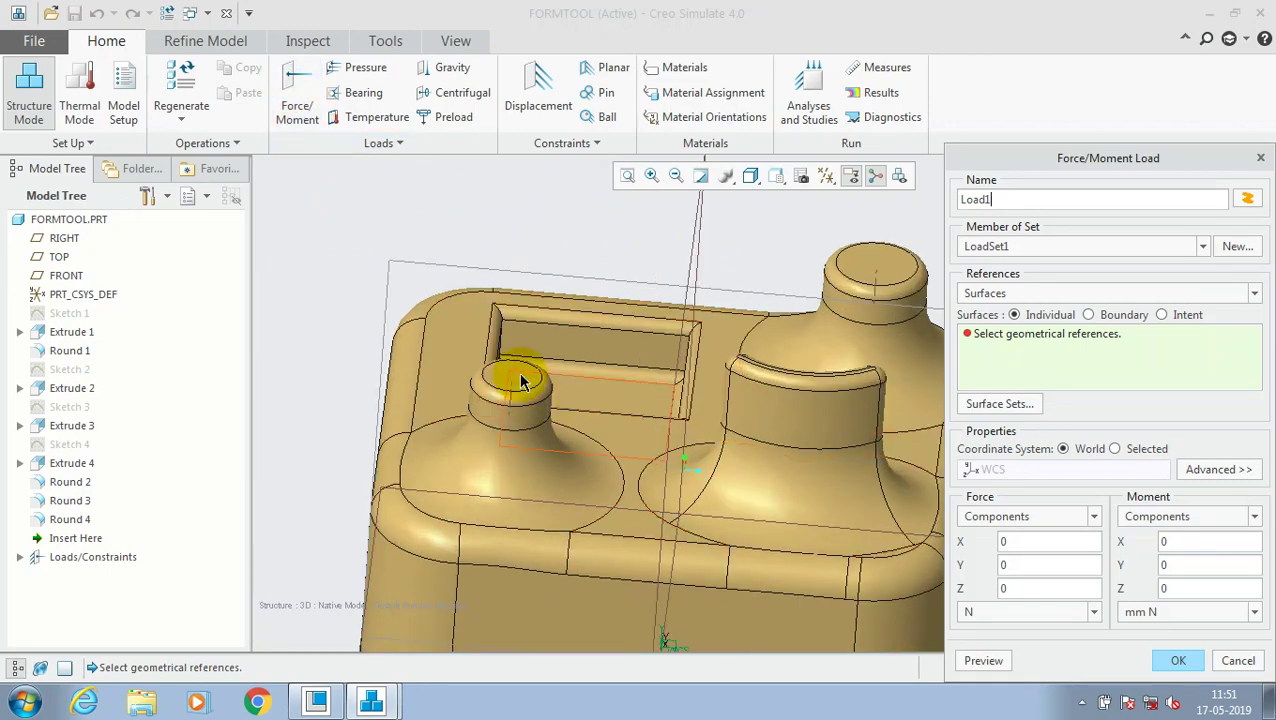
{"action": "left_click", "coordinate": [521, 380]}
{"action": "left_click", "coordinate": [888, 274], "text": "ctrl"}
{"action": "scroll", "coordinate": [849, 399], "scroll_direction": "up", "scroll_amount": 2}
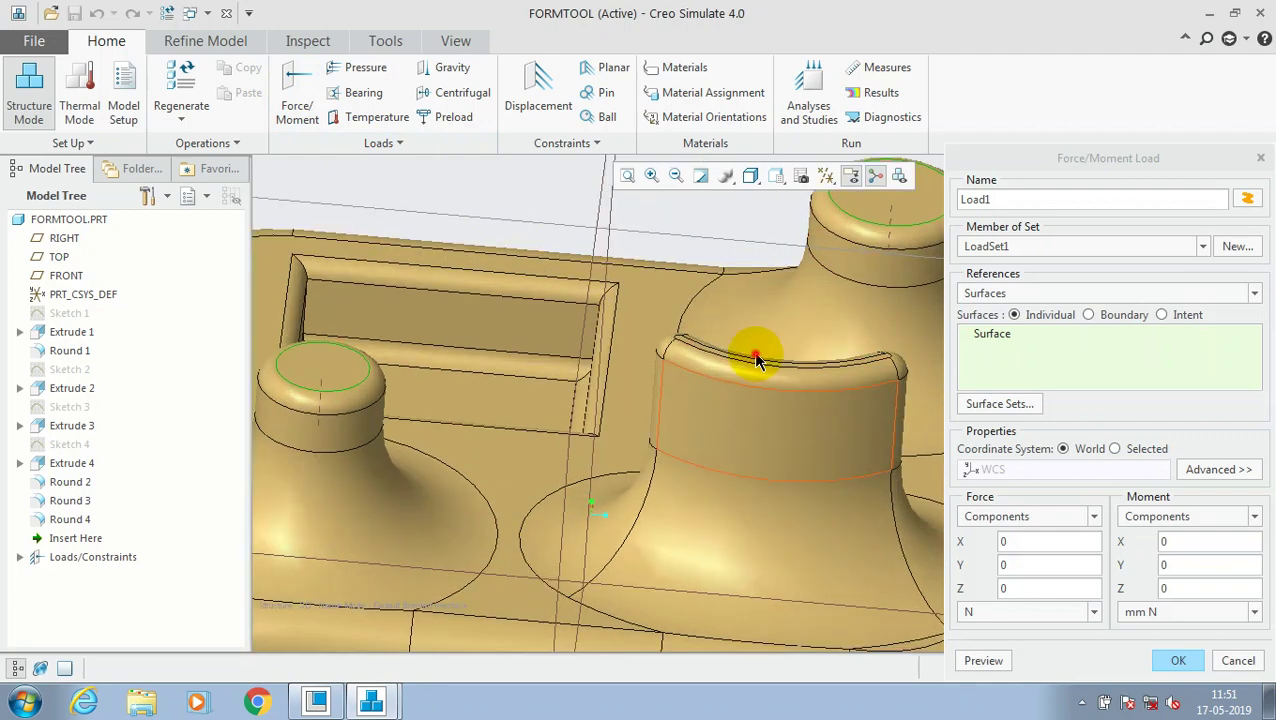
{"action": "scroll", "coordinate": [729, 364], "scroll_direction": "up", "scroll_amount": 1}
{"action": "left_click", "coordinate": [729, 357]}
{"action": "scroll", "coordinate": [729, 357], "scroll_direction": "down", "scroll_amount": 5}
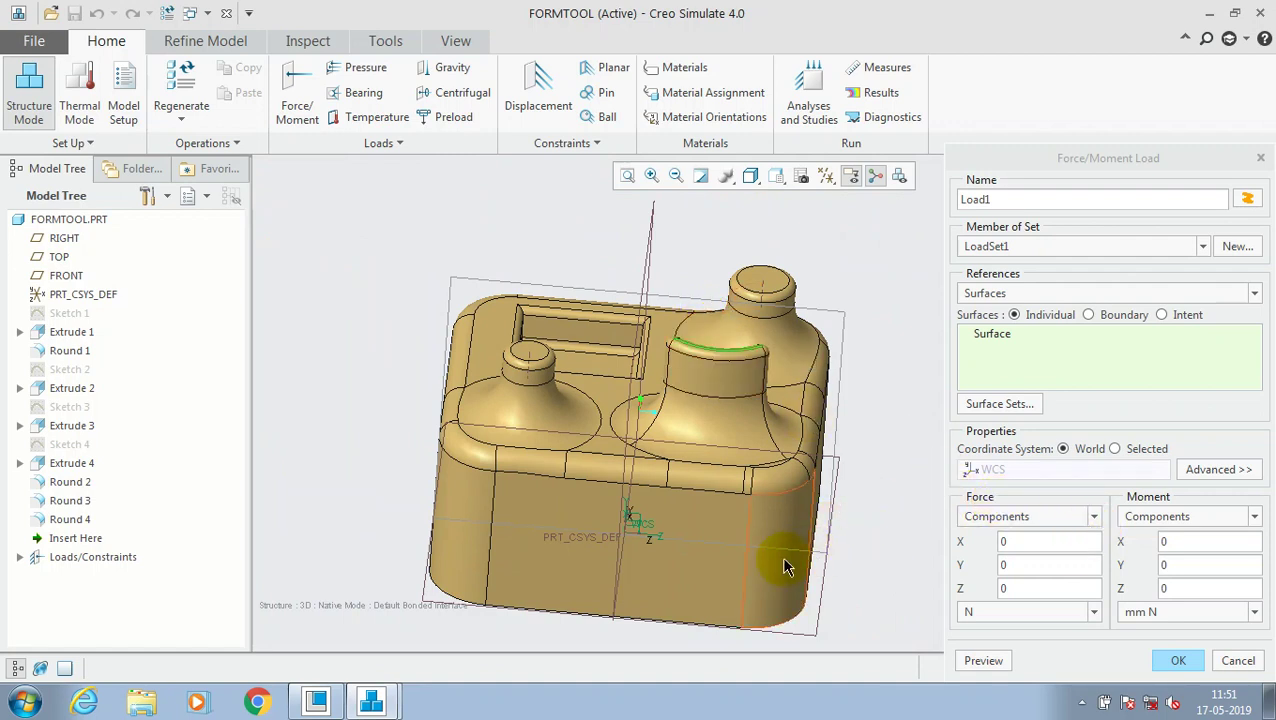
Set the load's Y force component to -500 N
{"action": "scroll", "coordinate": [537, 510], "scroll_direction": "down", "scroll_amount": 5}
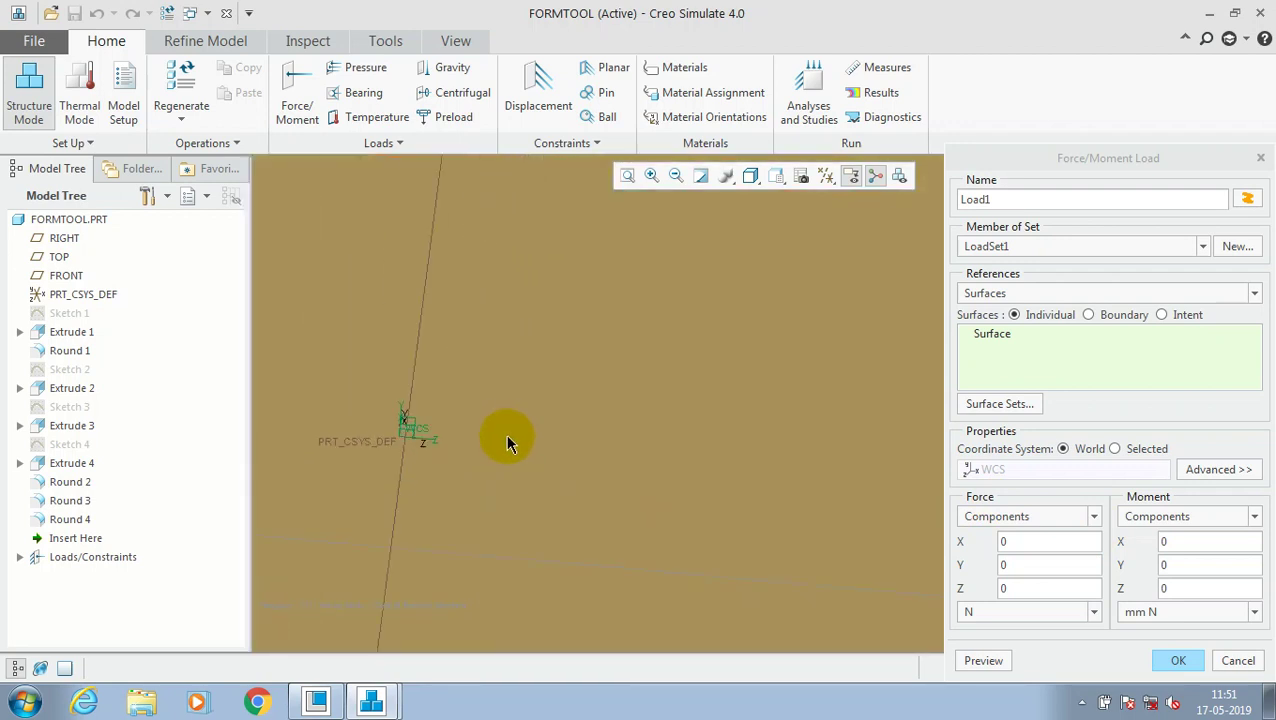
{"action": "middle_click_drag", "start_coordinate": [505, 434], "coordinate": [817, 484], "text": "shift"}
{"action": "scroll", "coordinate": [817, 487], "scroll_direction": "up", "scroll_amount": 3}
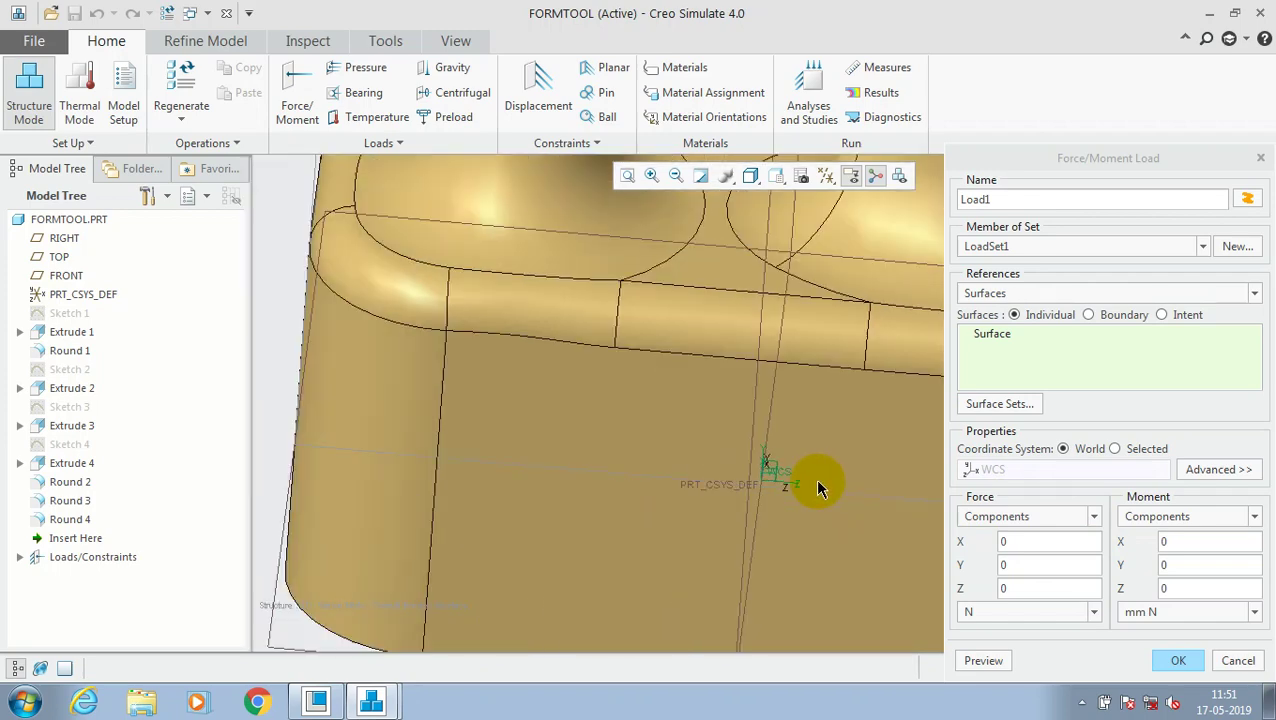
{"action": "left_click", "coordinate": [626, 177]}
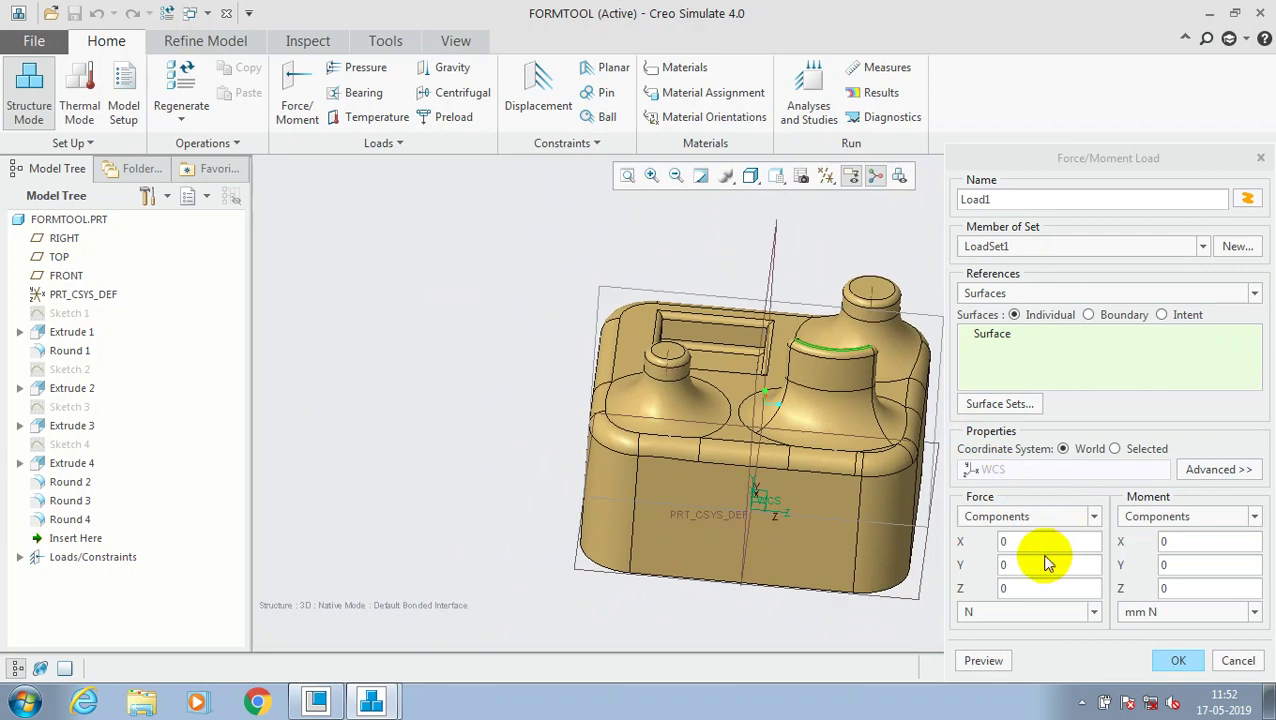
{"action": "left_click", "coordinate": [1045, 558]}
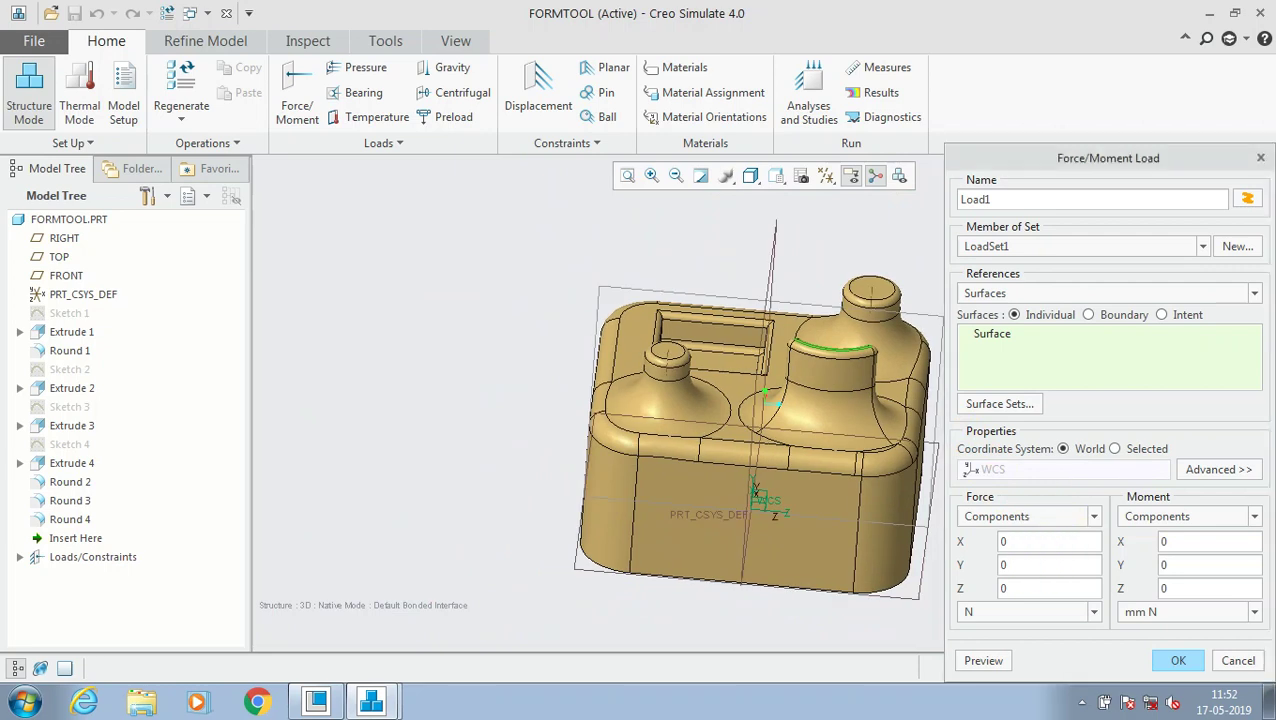
{"action": "type", "text": "-500"}
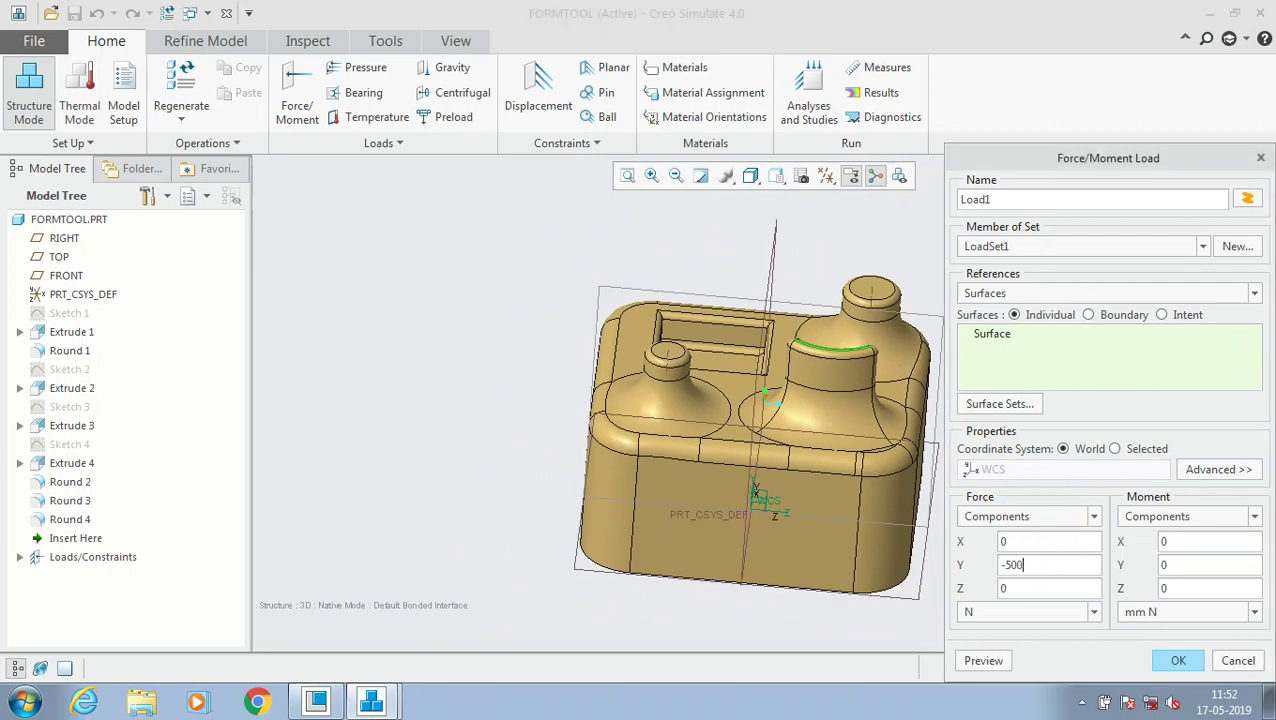
Set the load's Y moment component to 10 mm N and apply the load, accepting the warning
{"action": "left_click", "coordinate": [1185, 565]}
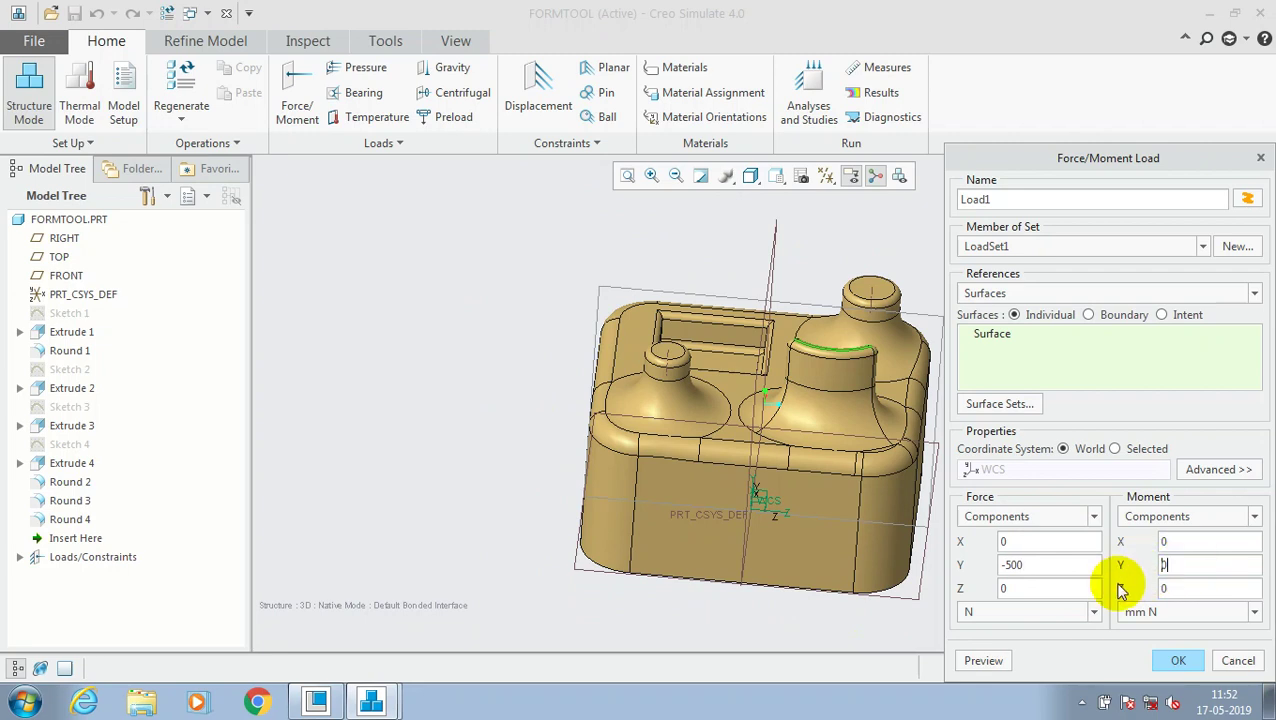
{"action": "type", "text": "10"}
{"action": "left_click", "coordinate": [1170, 661]}
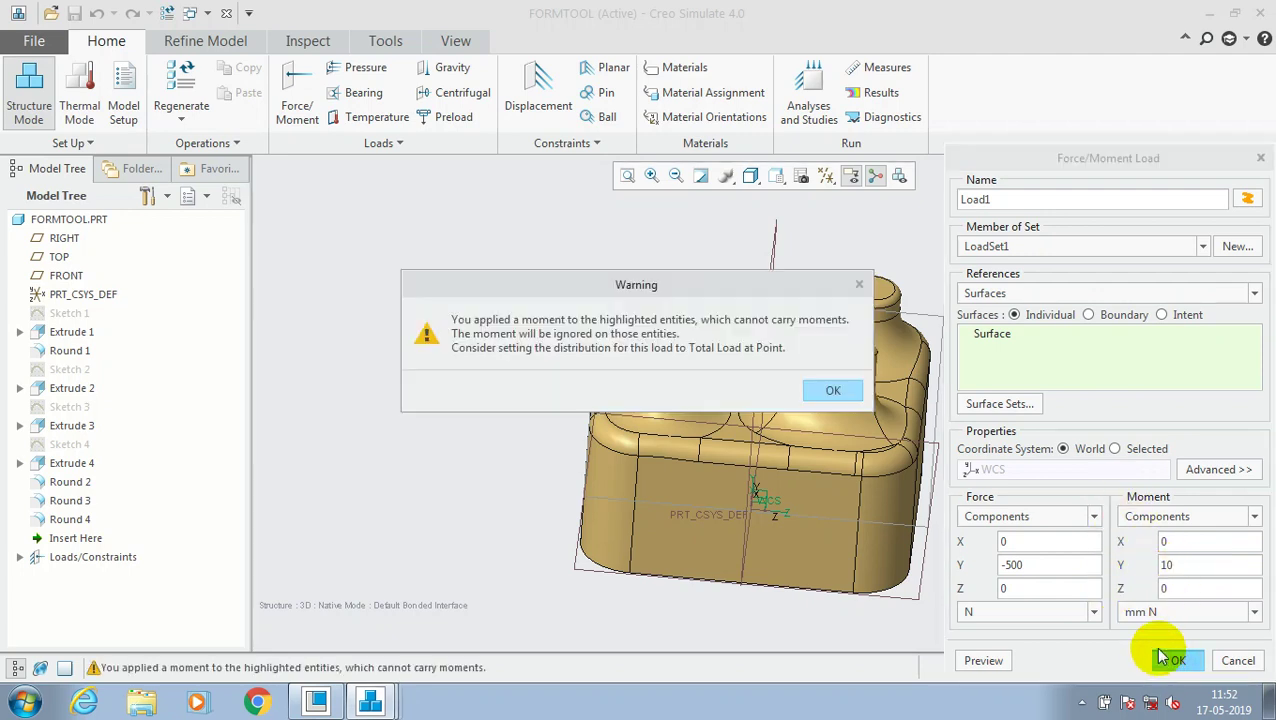
{"action": "left_click", "coordinate": [853, 398]}
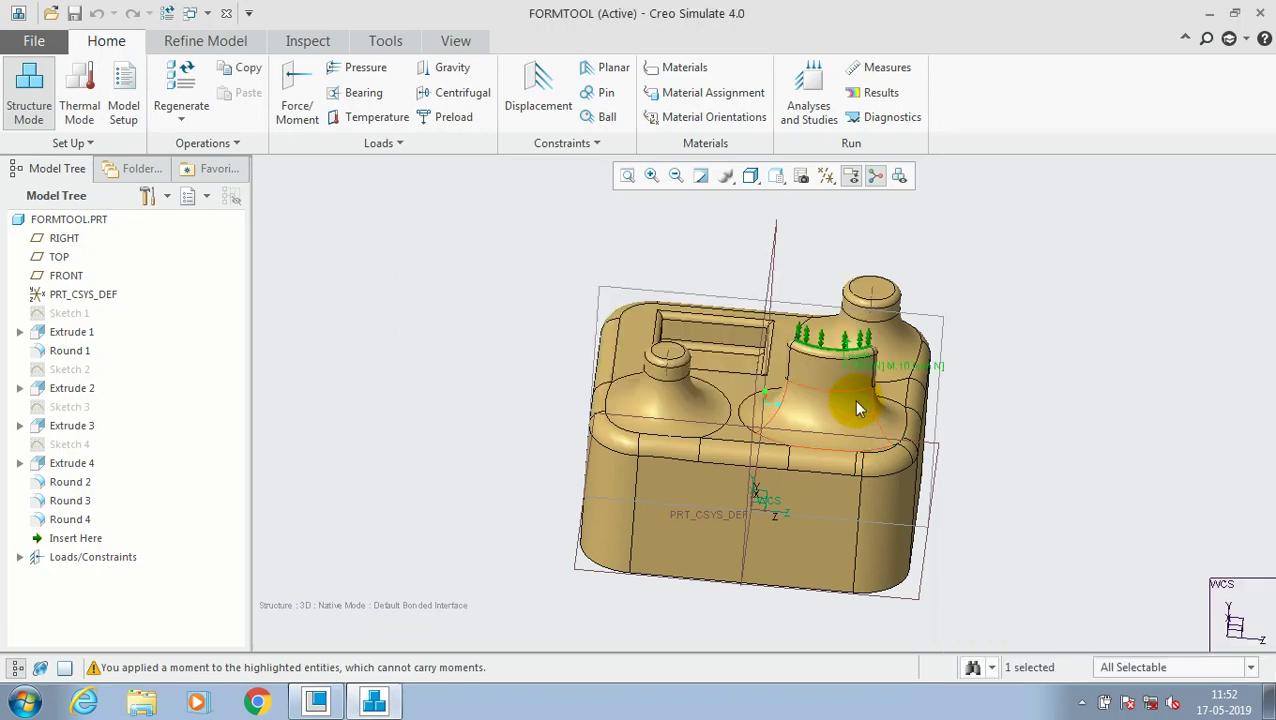
Edit the Load1 force/moment load and try to add the top surfaces of the two smaller necks to its references
{"action": "scroll", "coordinate": [980, 300], "scroll_direction": "down", "scroll_amount": 3}
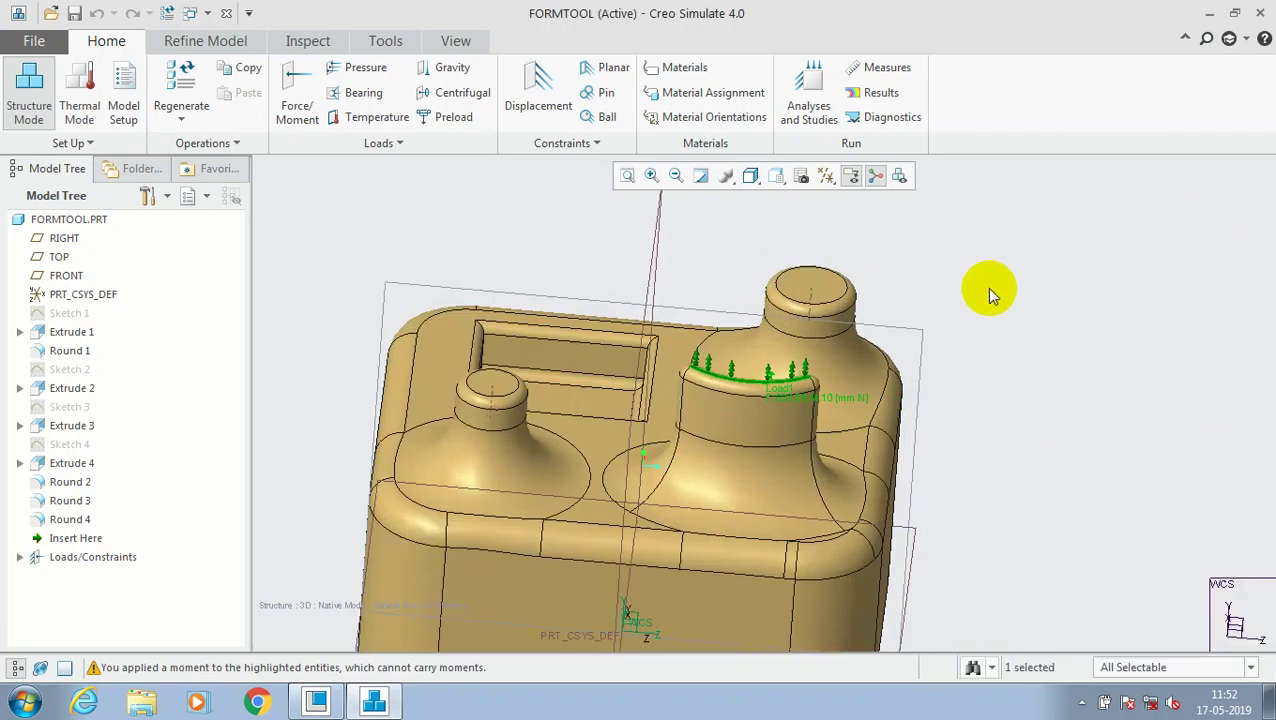
{"action": "scroll", "coordinate": [986, 287], "scroll_direction": "up", "scroll_amount": 3}
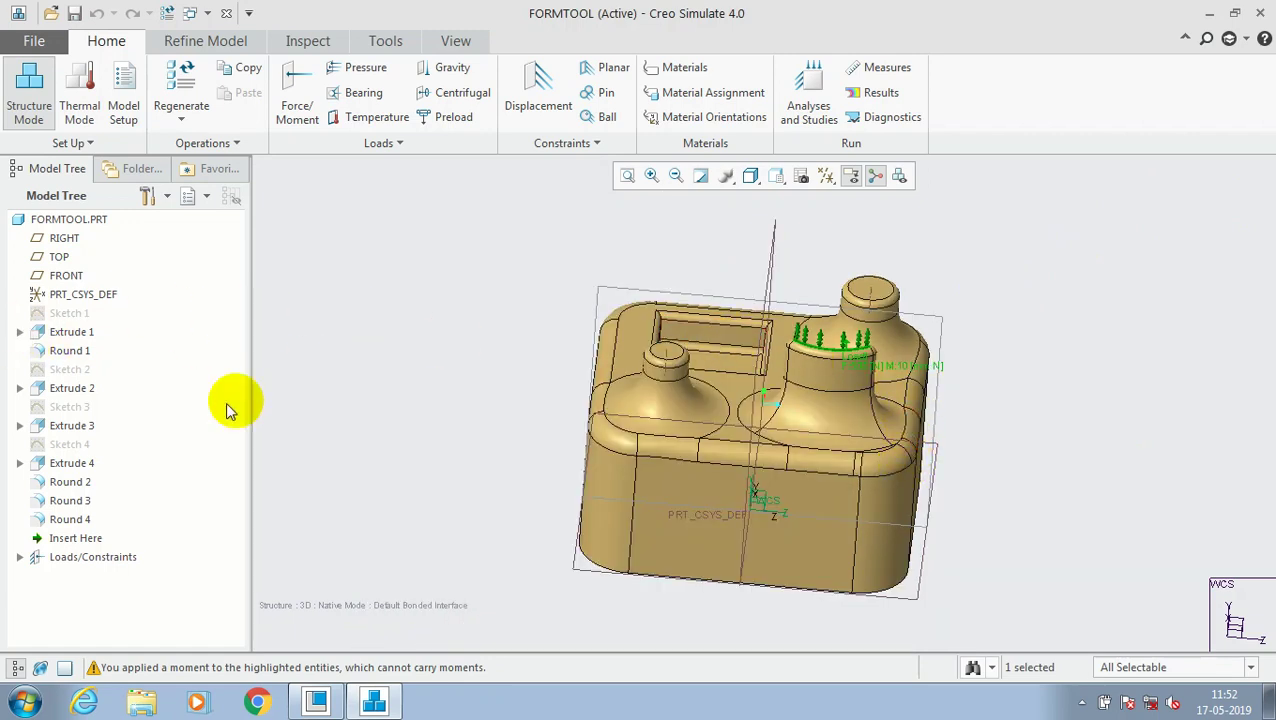
{"action": "left_click", "coordinate": [19, 557]}
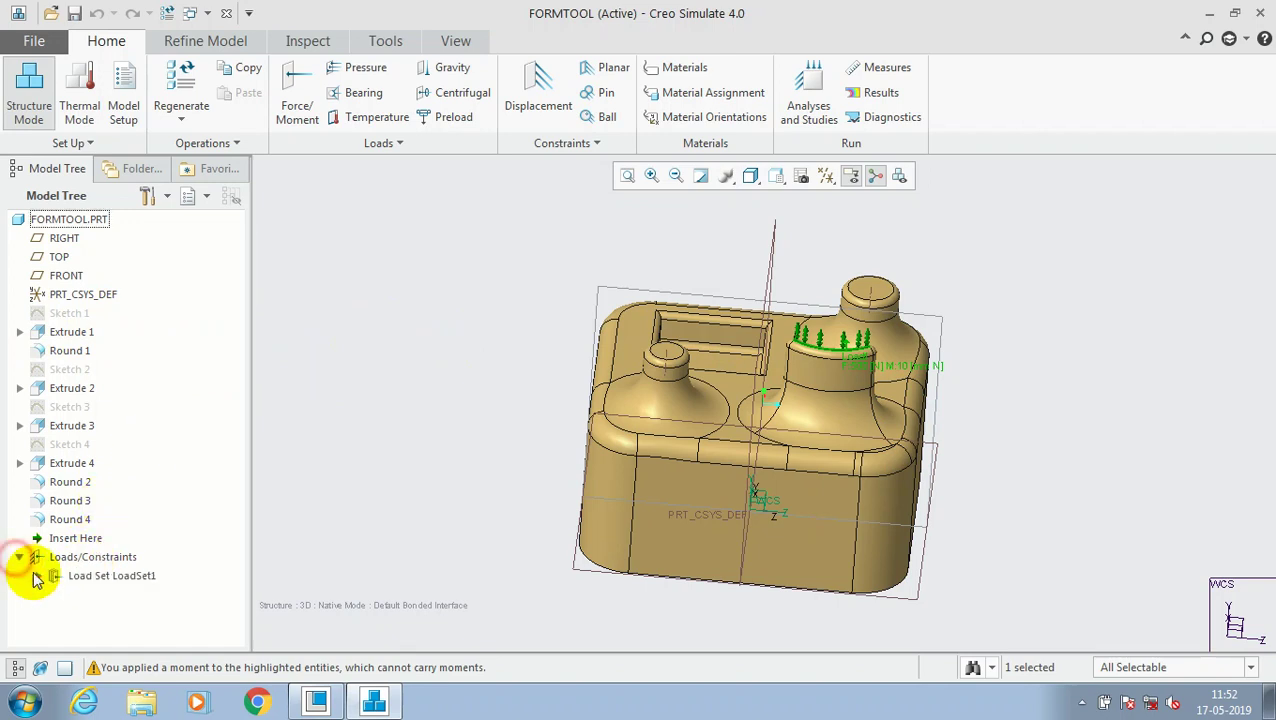
{"action": "left_click", "coordinate": [35, 578]}
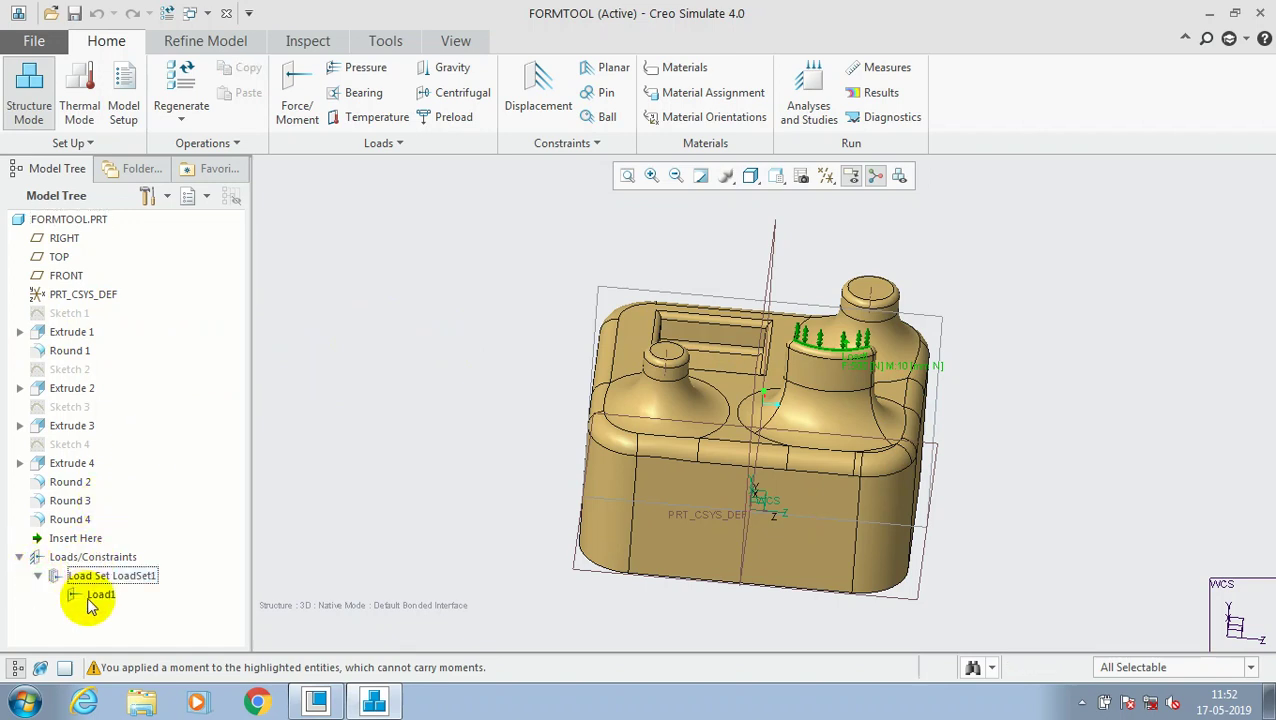
{"action": "right_click", "coordinate": [96, 597]}
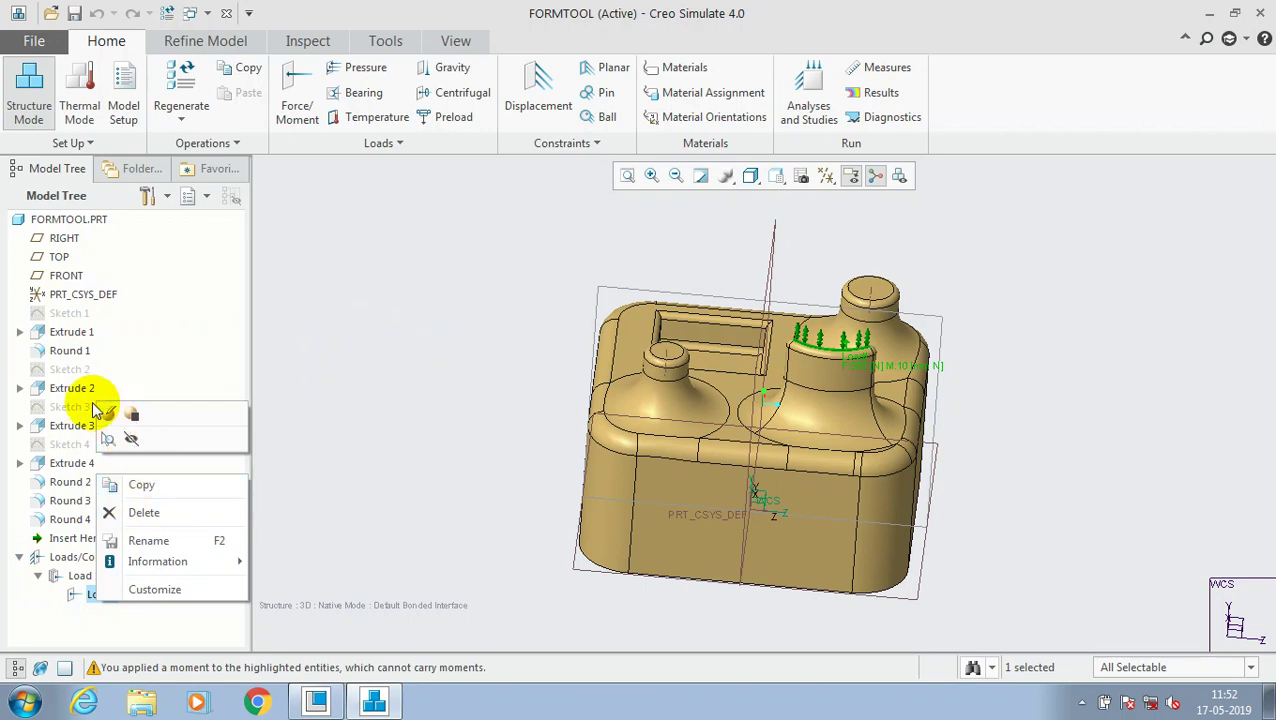
{"action": "left_click", "coordinate": [106, 414]}
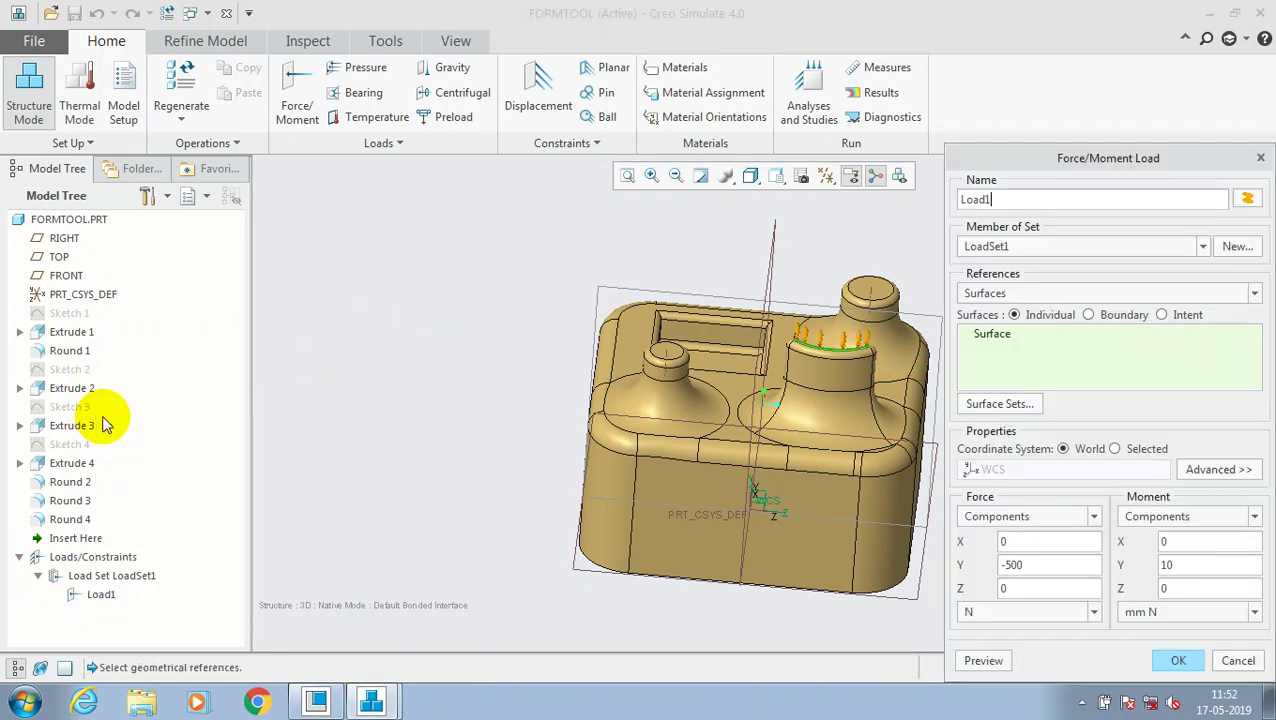
{"action": "left_click", "coordinate": [995, 349]}
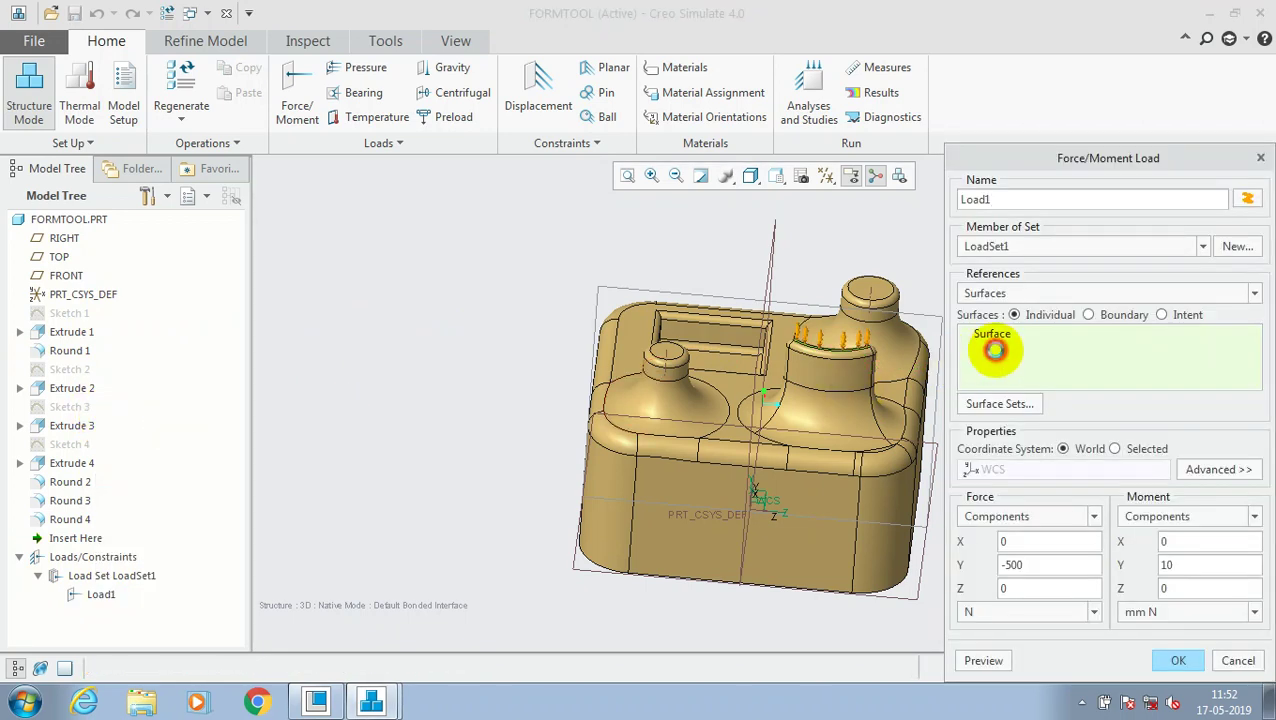
{"action": "left_click", "coordinate": [877, 298], "text": "ctrl"}
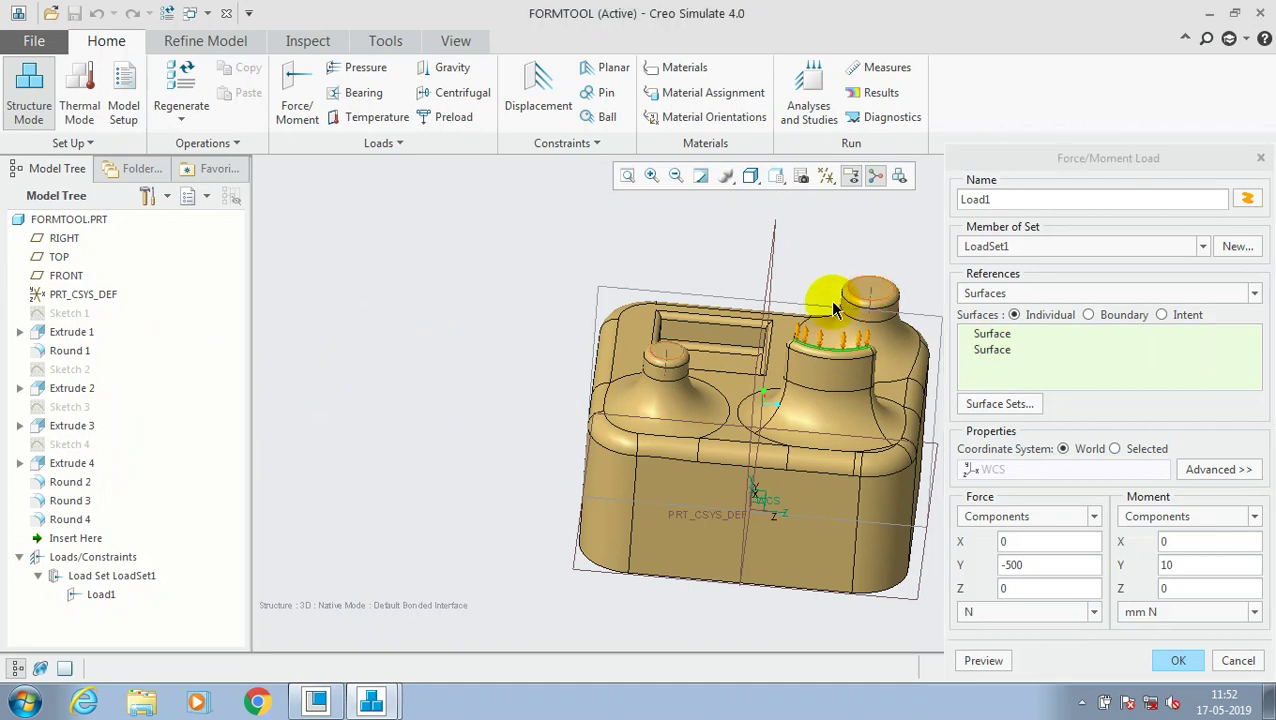
{"action": "left_click", "coordinate": [668, 358]}
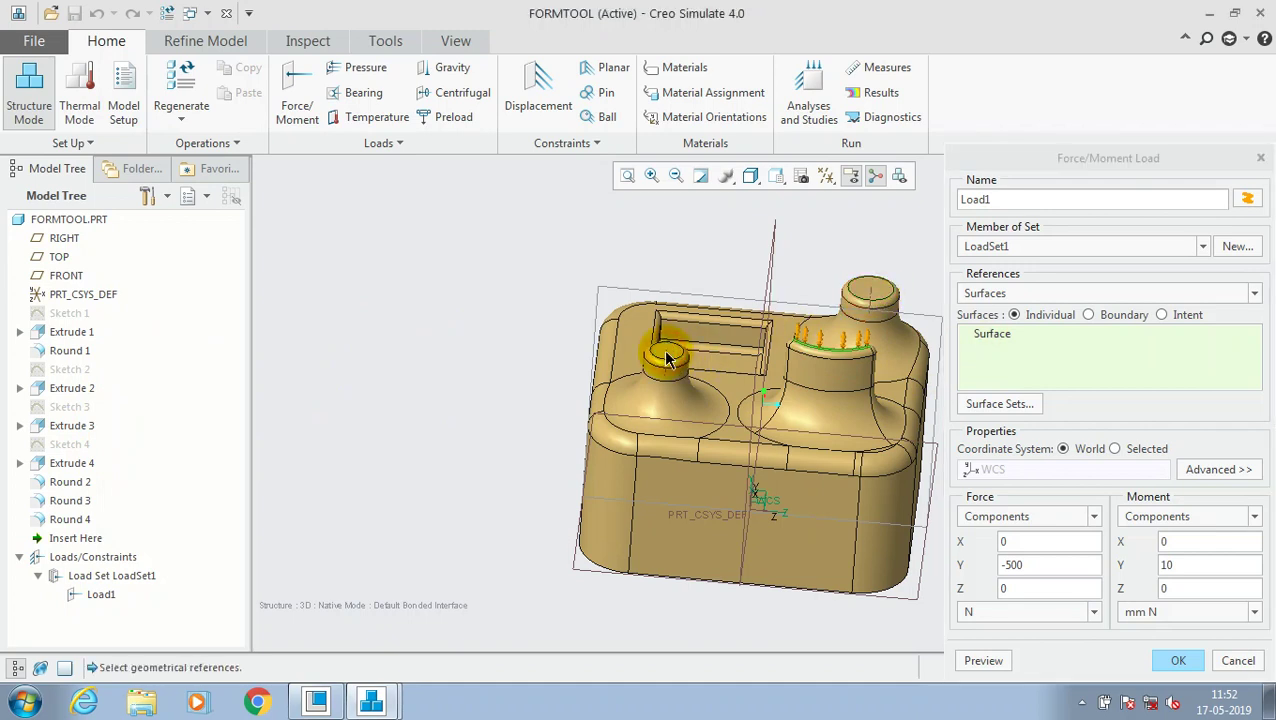
{"action": "middle_click", "coordinate": [668, 358]}
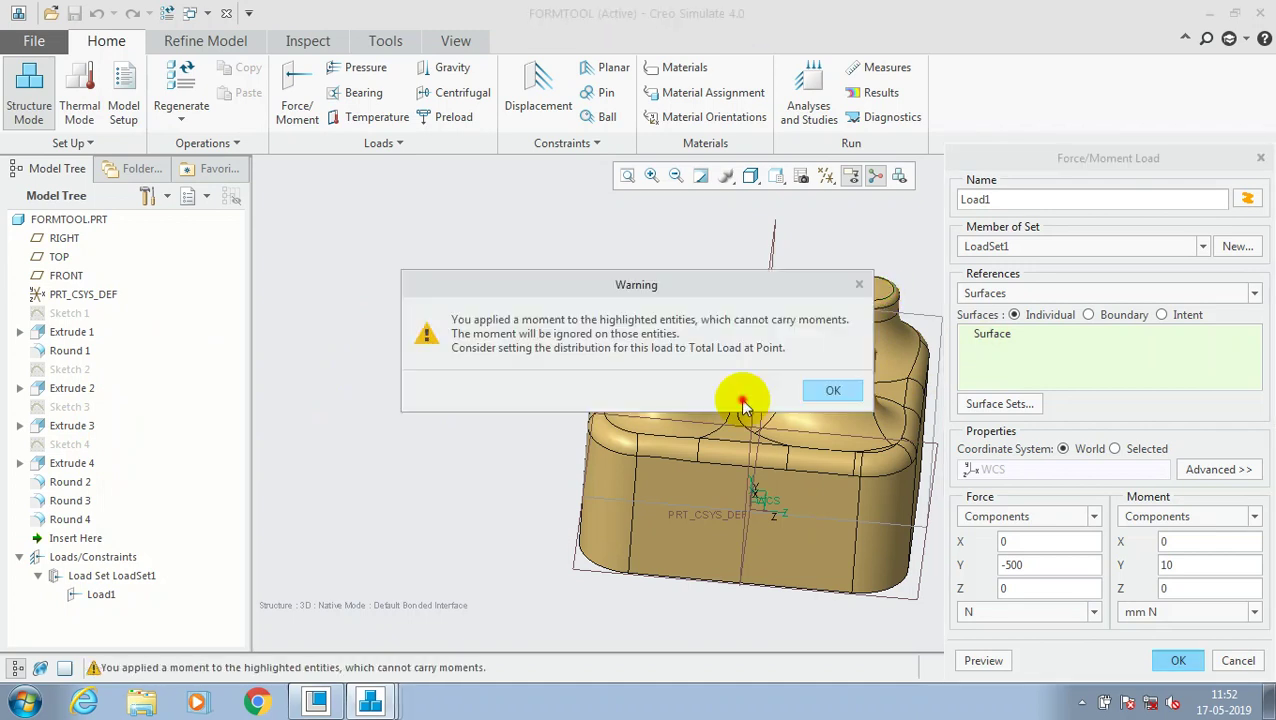
{"action": "left_click", "coordinate": [818, 386]}
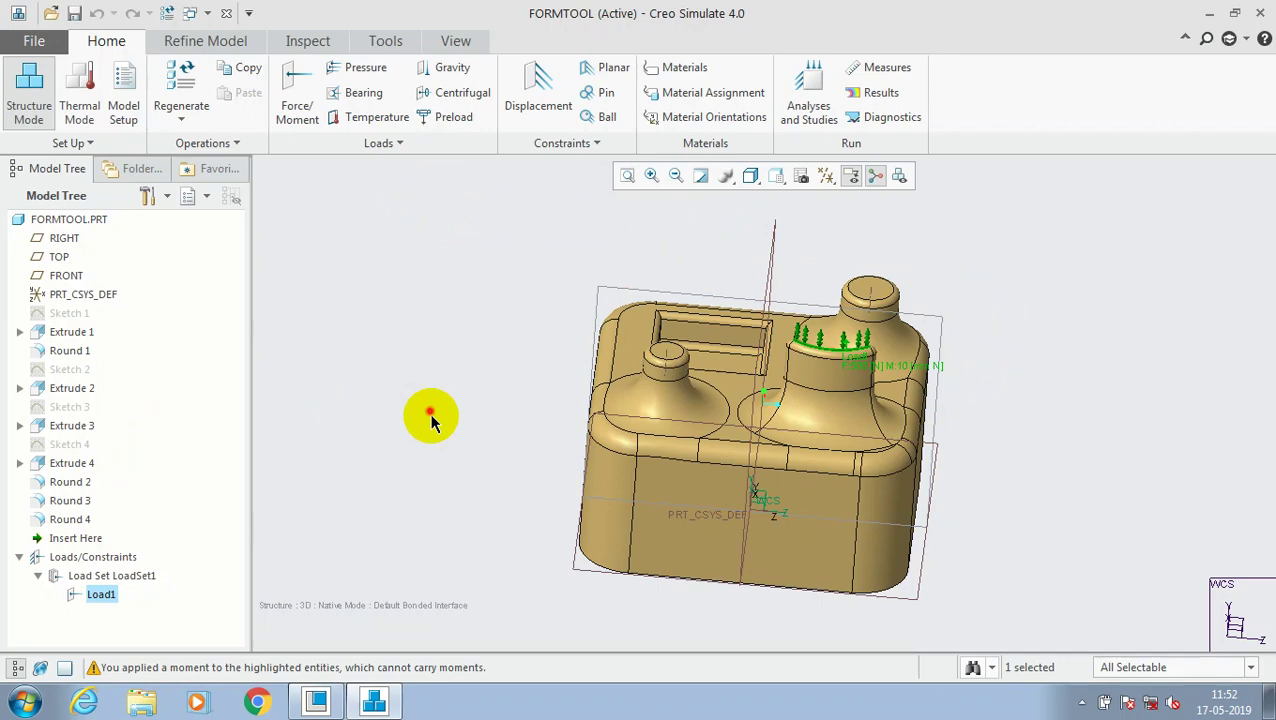
Add a displacement constraint to the part's flat base surface with the X, Y and Z translations fixed
{"action": "middle_click_drag", "start_coordinate": [430, 420], "coordinate": [592, 233]}
{"action": "left_click", "coordinate": [533, 110]}
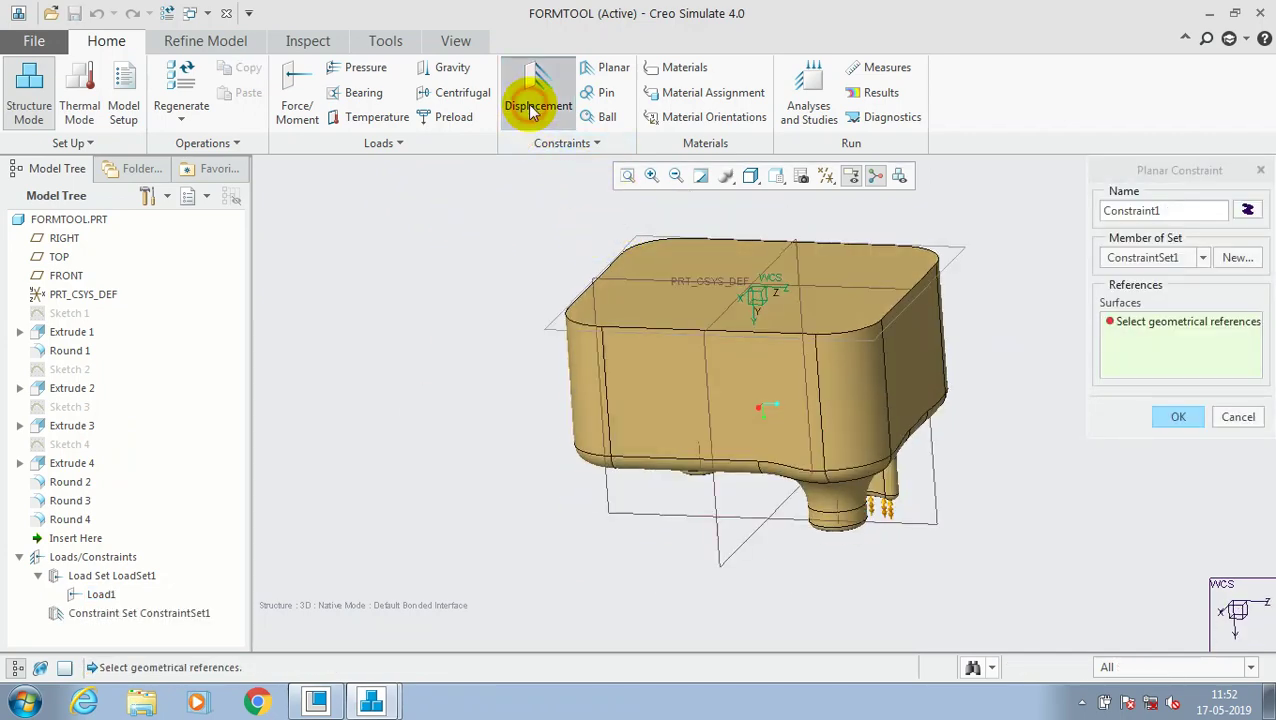
{"action": "left_click", "coordinate": [645, 297]}
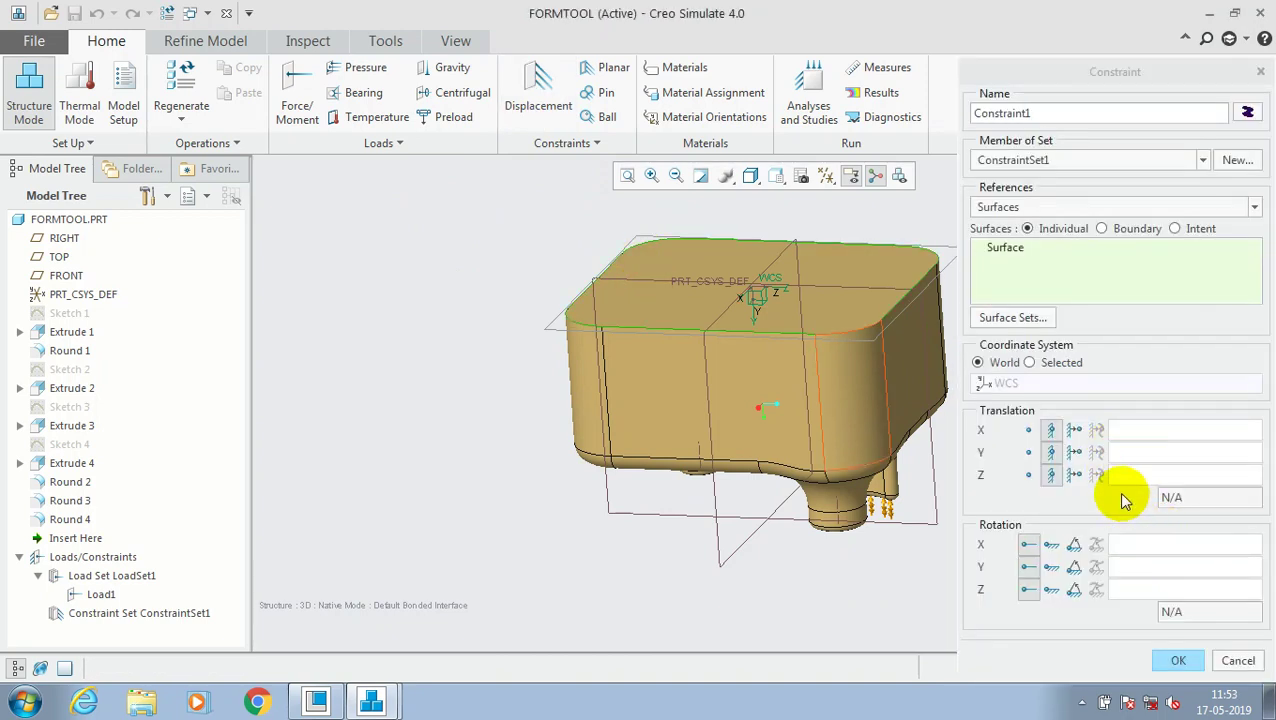
{"action": "left_click", "coordinate": [1175, 662]}
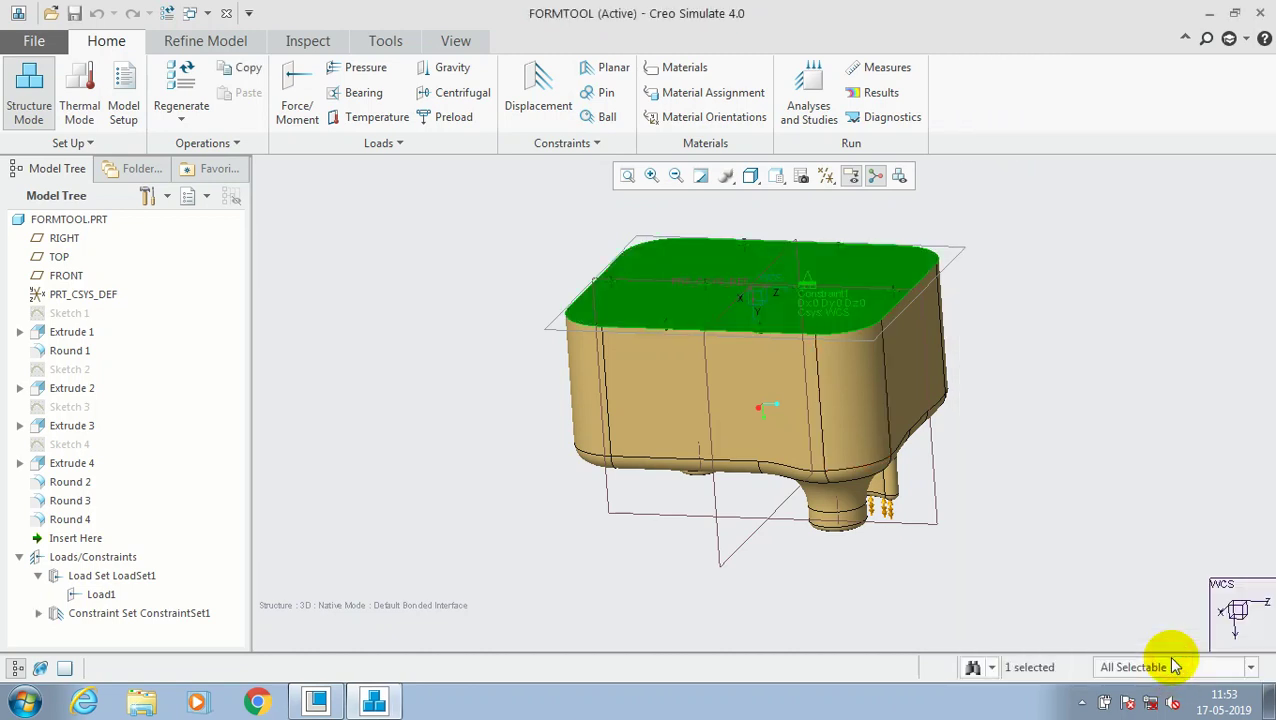
{"action": "left_click", "coordinate": [1024, 286]}
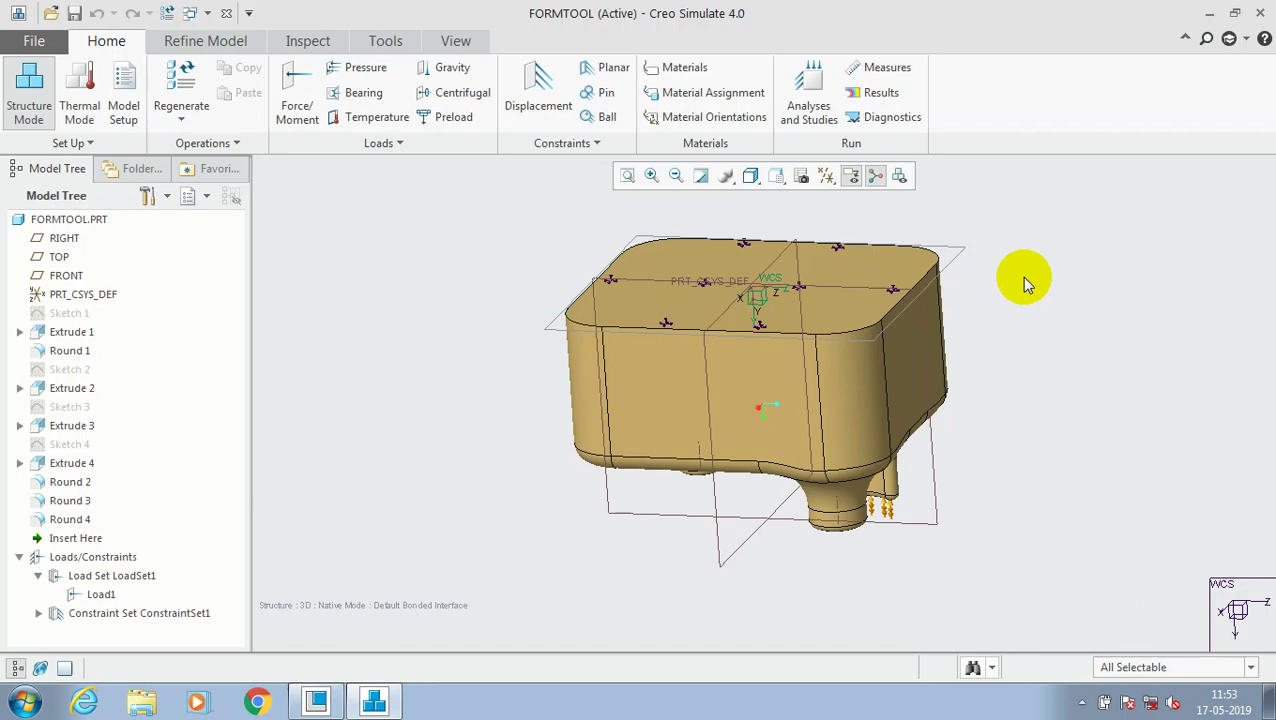
Create the static analysis Analysis1 with ConstraintSet1, LoadSet1 and the Single-Pass Adaptive convergence method
{"action": "middle_click_drag", "start_coordinate": [1021, 276], "coordinate": [1013, 319]}
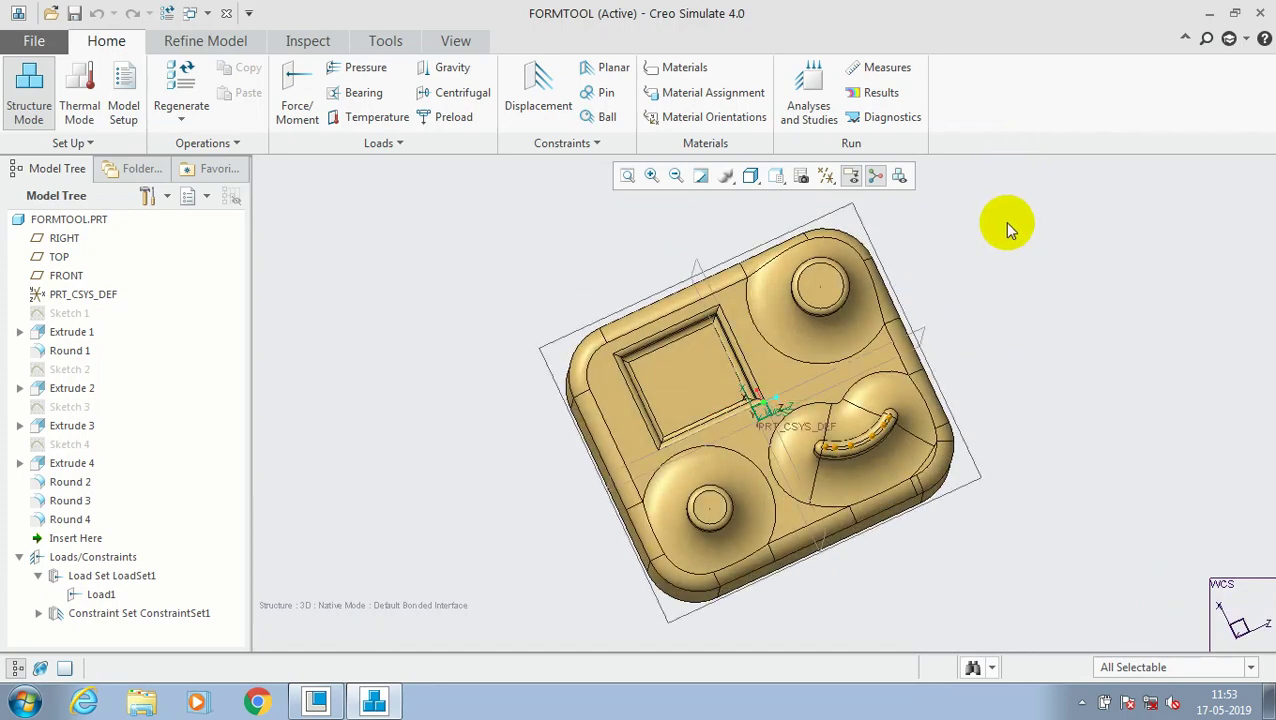
{"action": "left_click", "coordinate": [808, 100]}
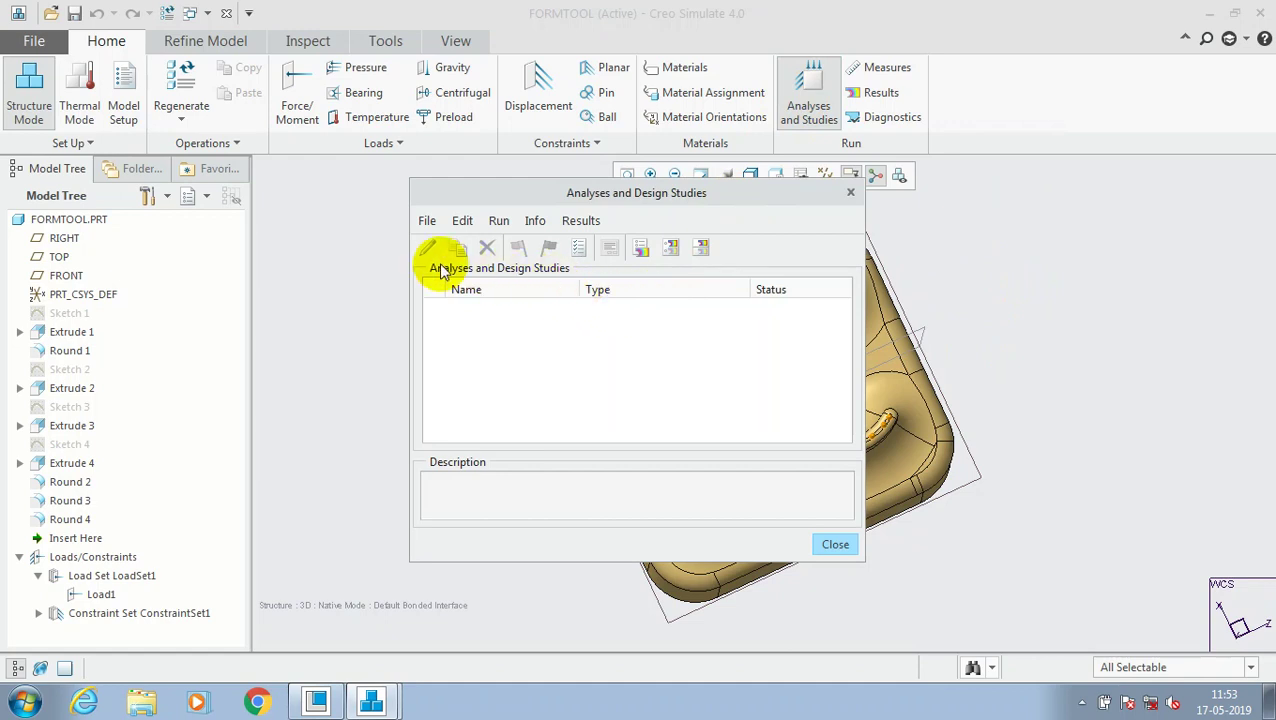
{"action": "left_click", "coordinate": [428, 248]}
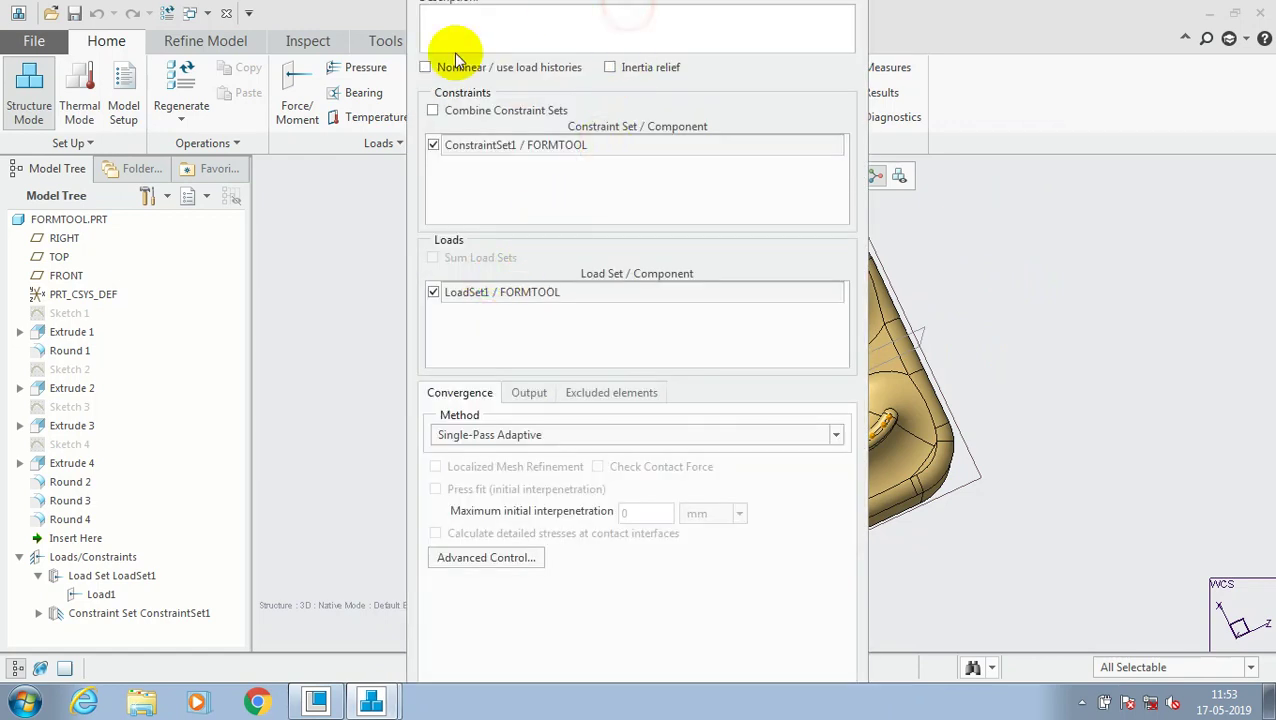
{"action": "left_click_drag", "start_coordinate": [409, 192], "coordinate": [441, 238]}
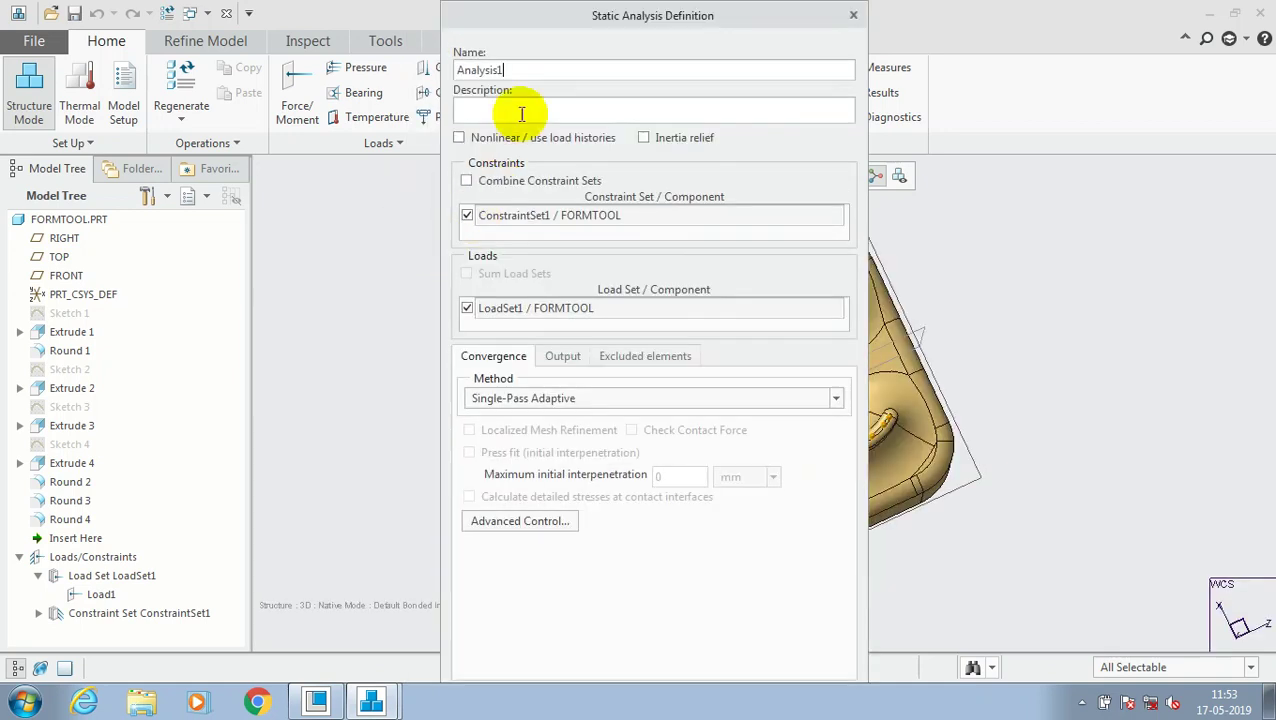
{"action": "left_click_drag", "start_coordinate": [563, 13], "coordinate": [495, 21]}
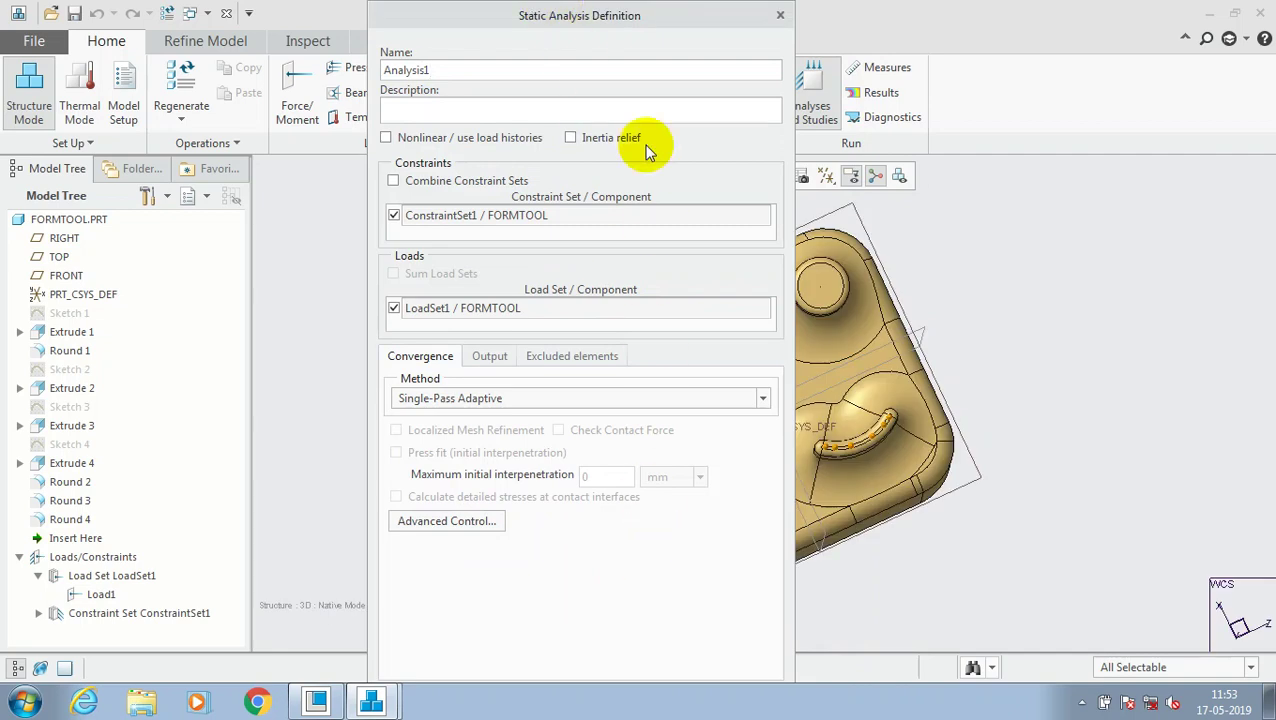
{"action": "left_click_drag", "start_coordinate": [607, 12], "coordinate": [596, 19]}
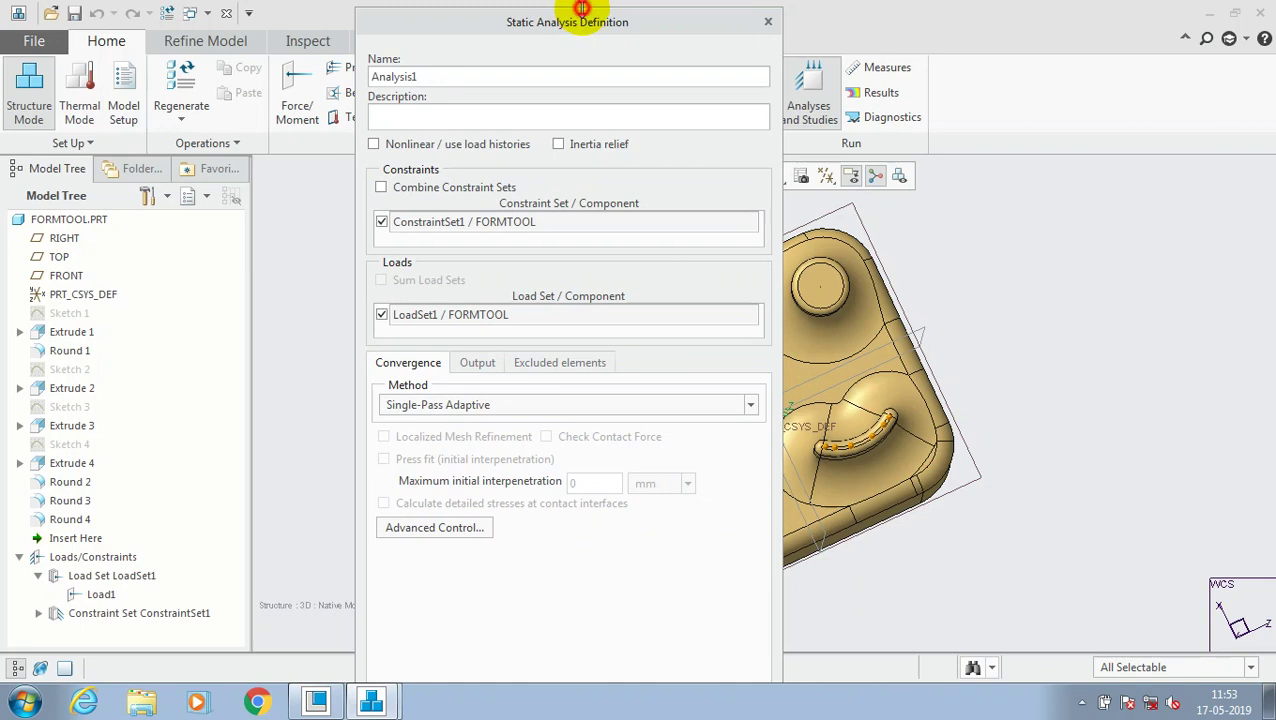
{"action": "double_click", "coordinate": [581, 8]}
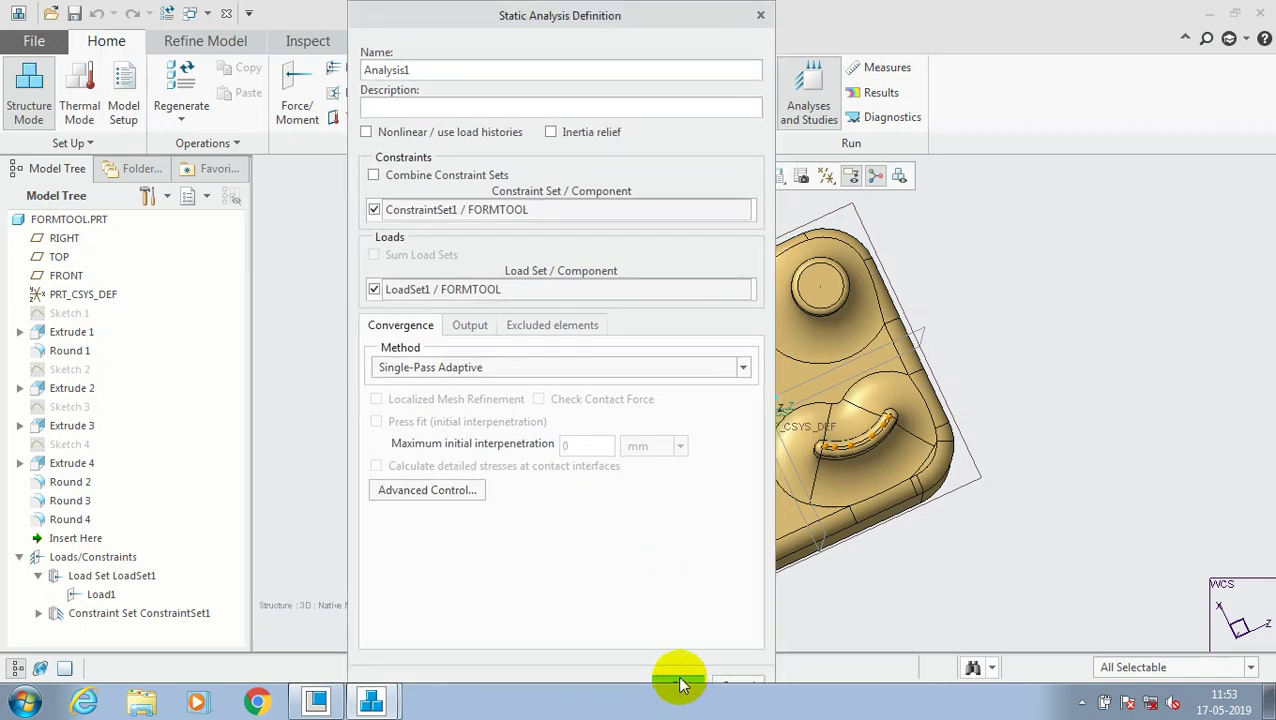
{"action": "left_click", "coordinate": [679, 683]}
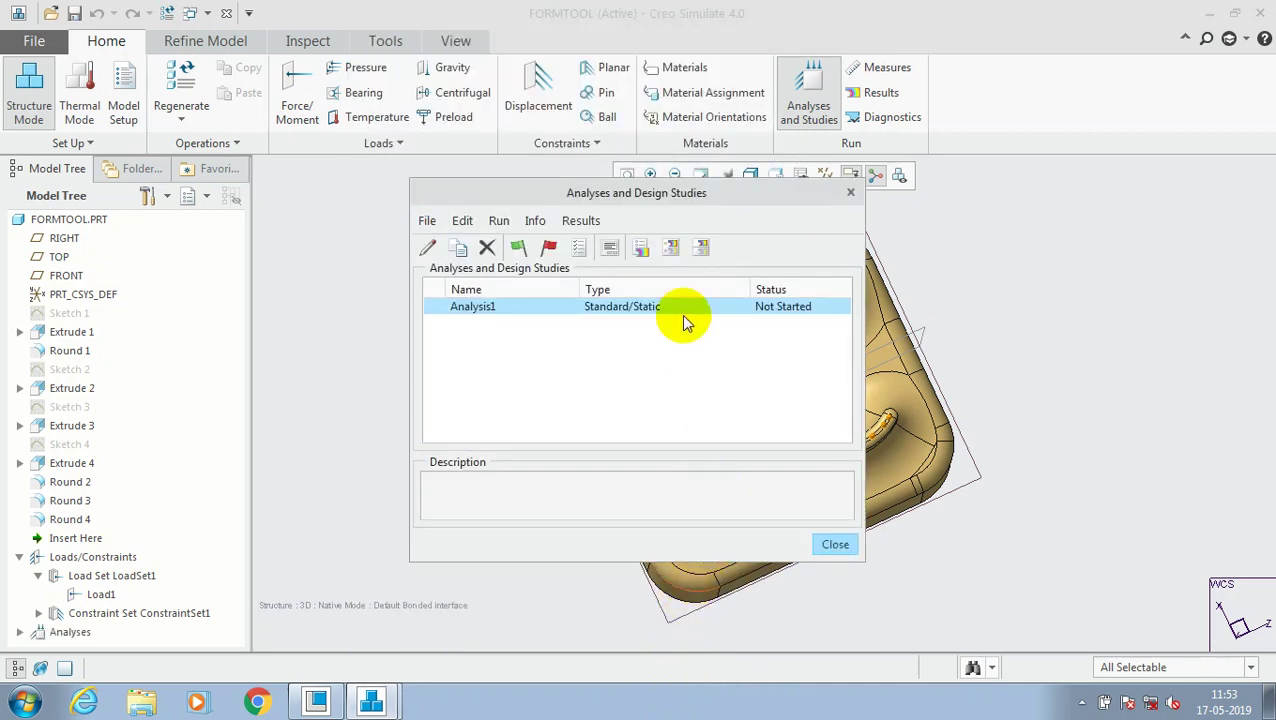
Try to run Analysis1 with interactive diagnostics, deleting its existing output files, and leave the analysis dialog
{"action": "left_click", "coordinate": [518, 247]}
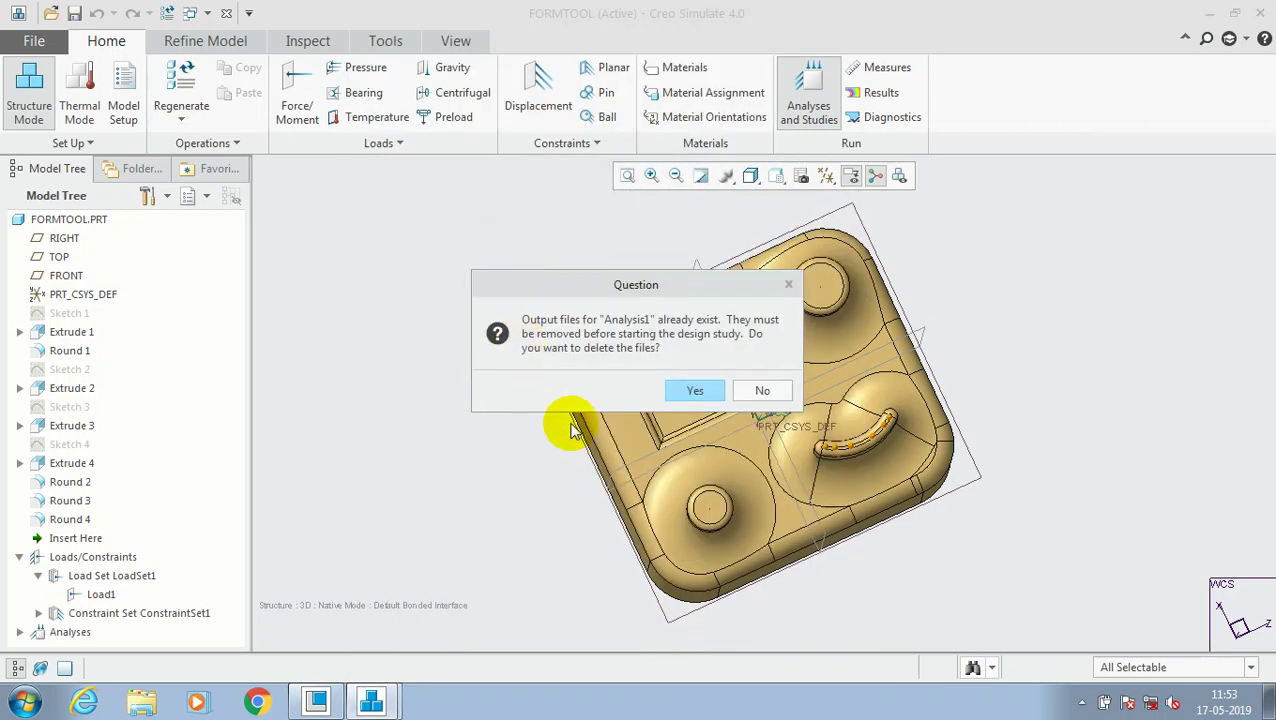
{"action": "left_click", "coordinate": [685, 380]}
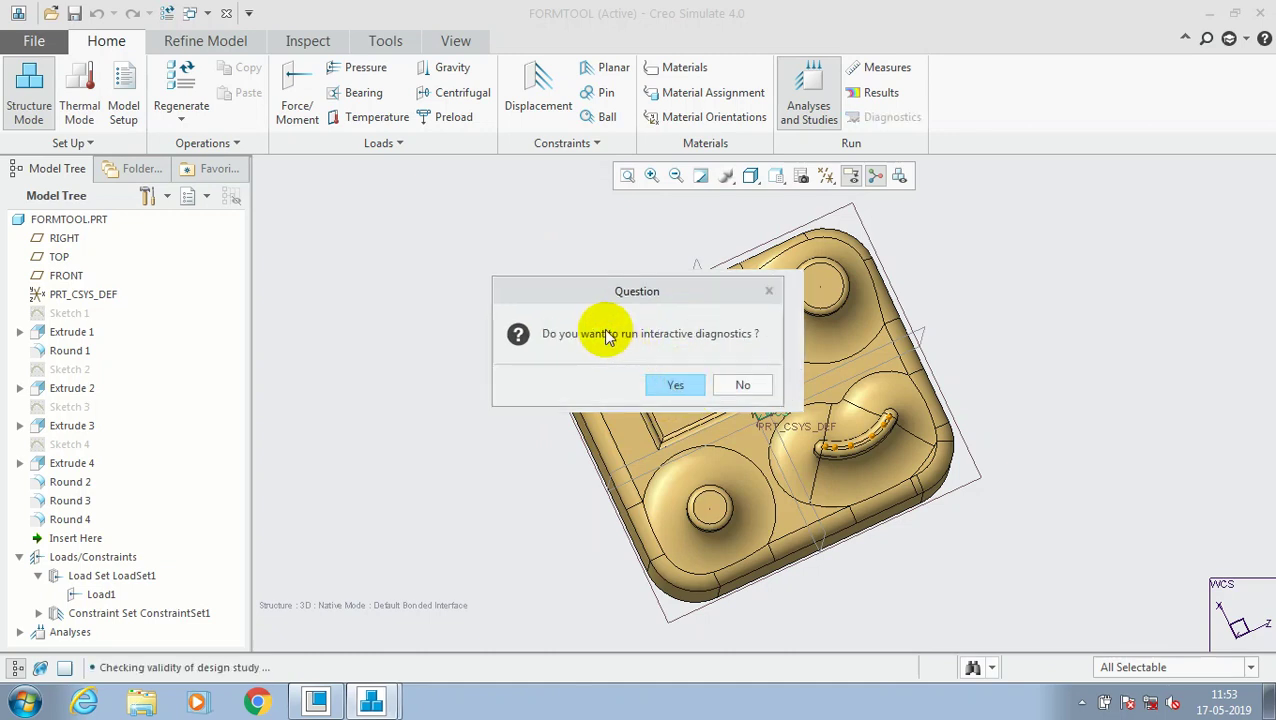
{"action": "left_click", "coordinate": [697, 389]}
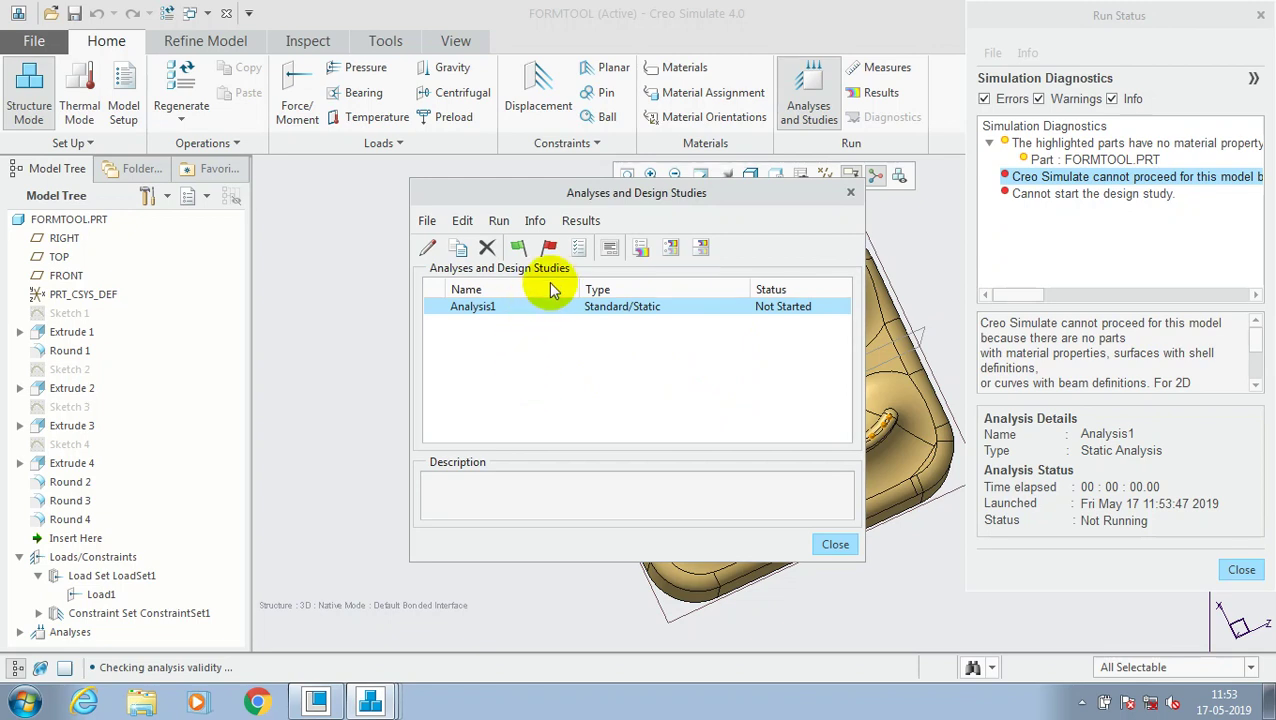
{"action": "left_click", "coordinate": [836, 545]}
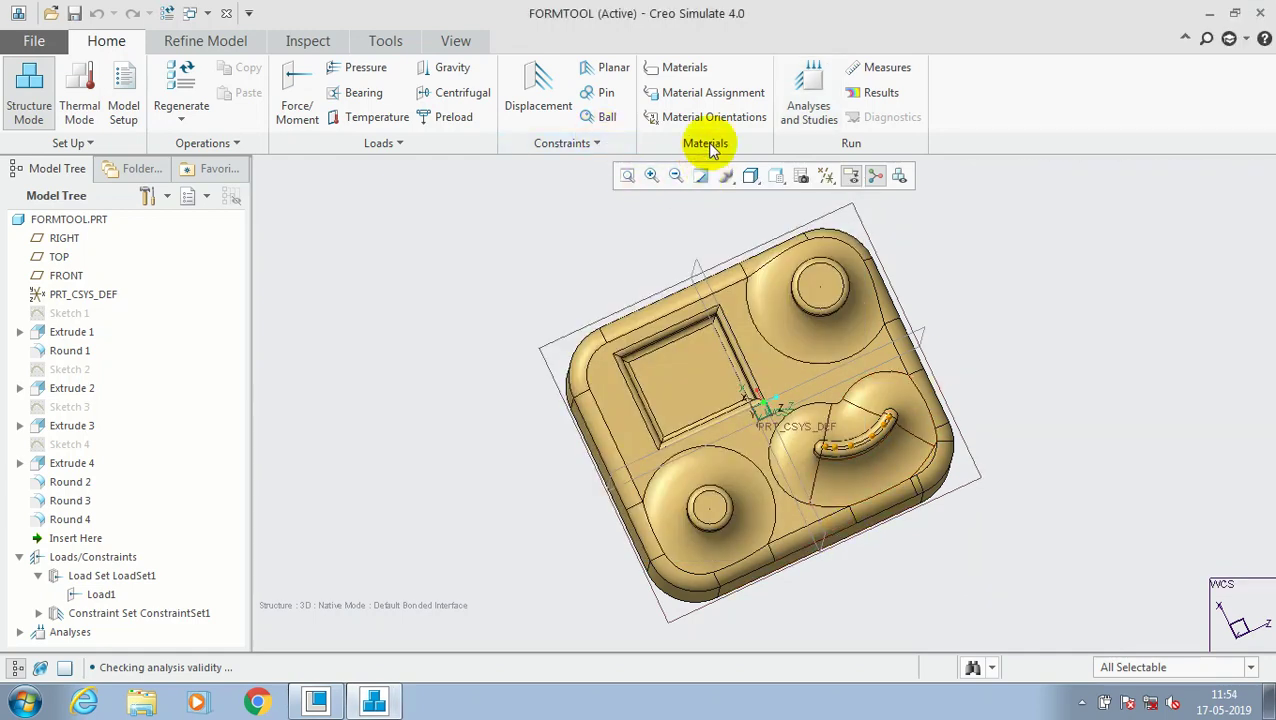
Assign the fe40.mtl material from the Legacy-Materials library folder to the formtool part
{"action": "left_click", "coordinate": [722, 93]}
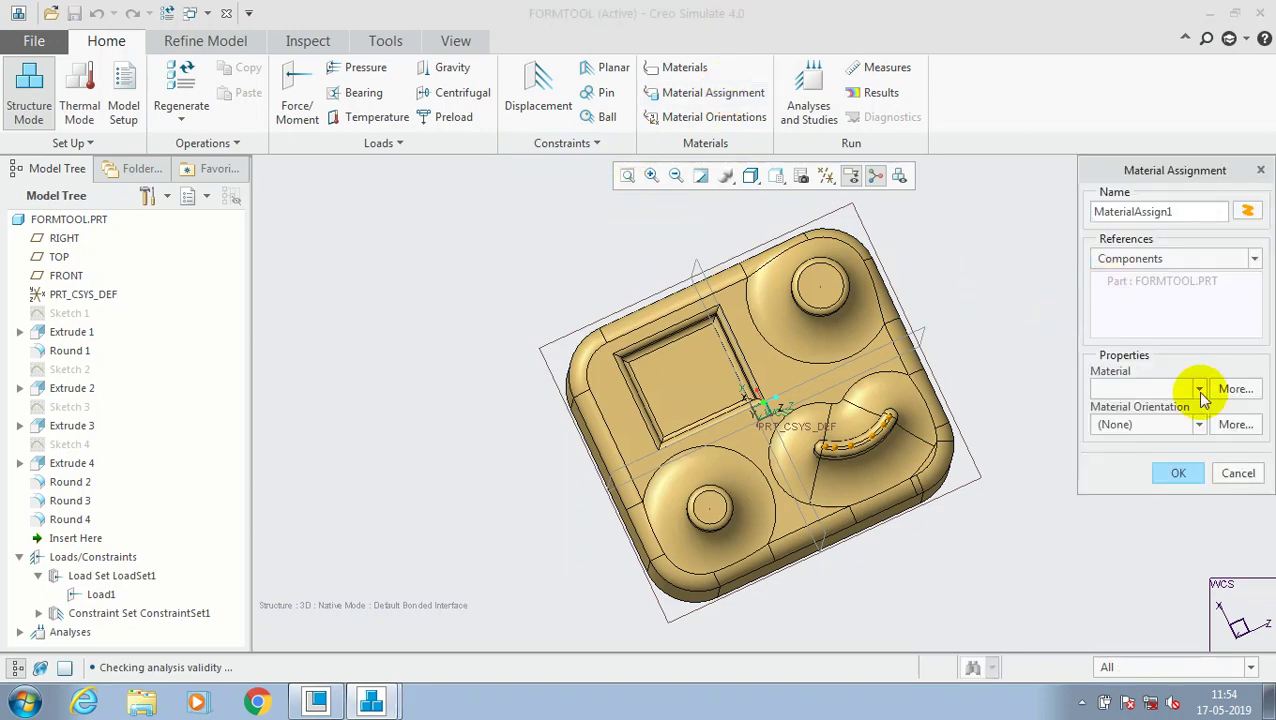
{"action": "left_click", "coordinate": [1232, 389]}
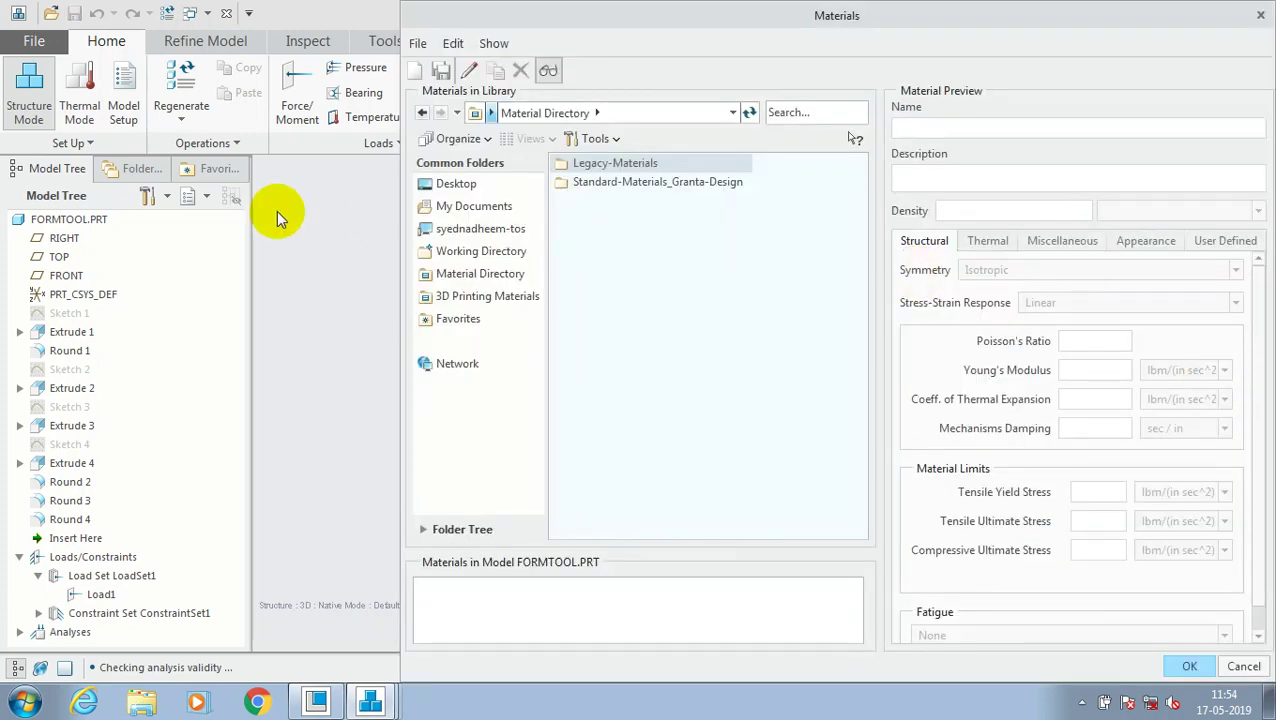
{"action": "double_click", "coordinate": [610, 163]}
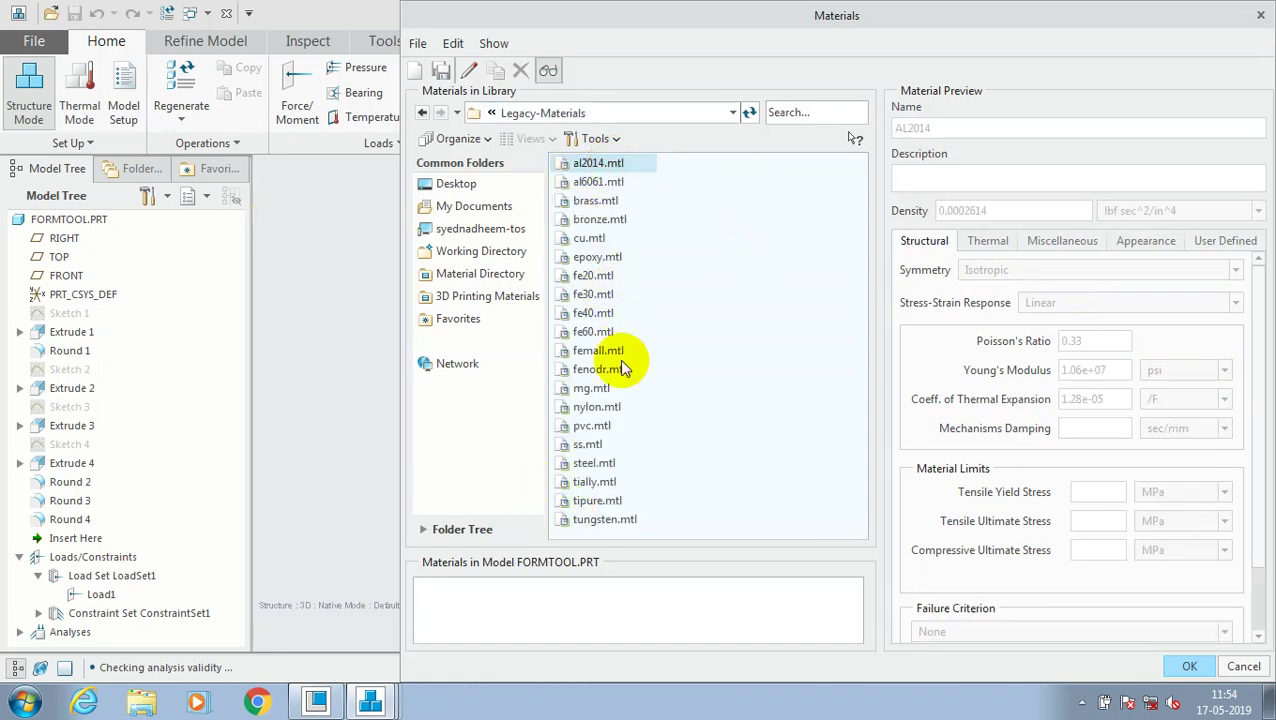
{"action": "double_click", "coordinate": [593, 313]}
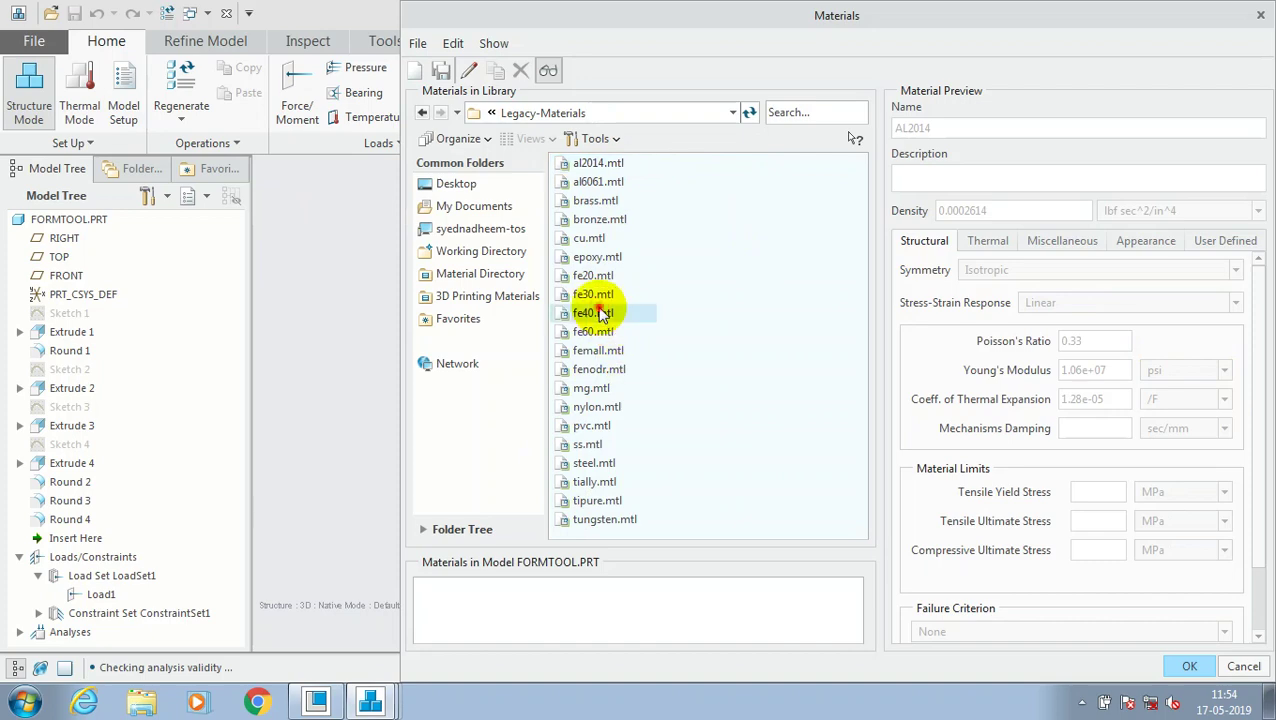
{"action": "left_click", "coordinate": [1185, 662]}
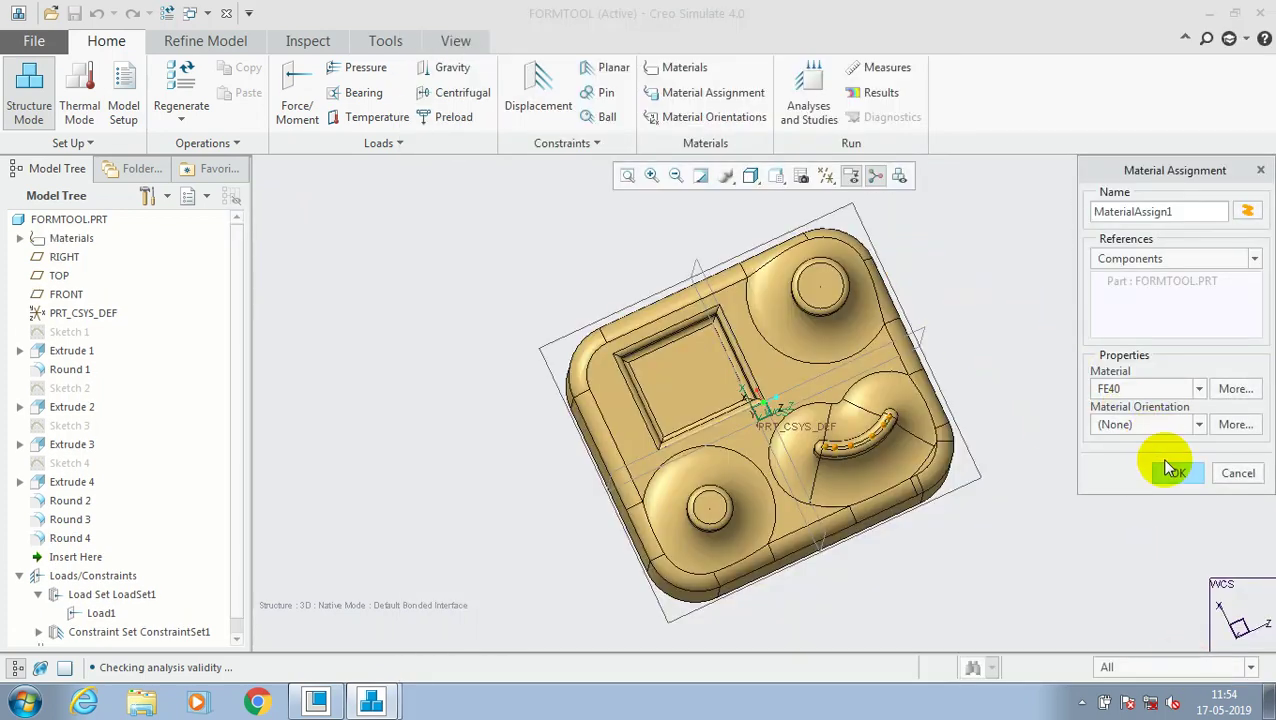
{"action": "left_click", "coordinate": [1176, 471]}
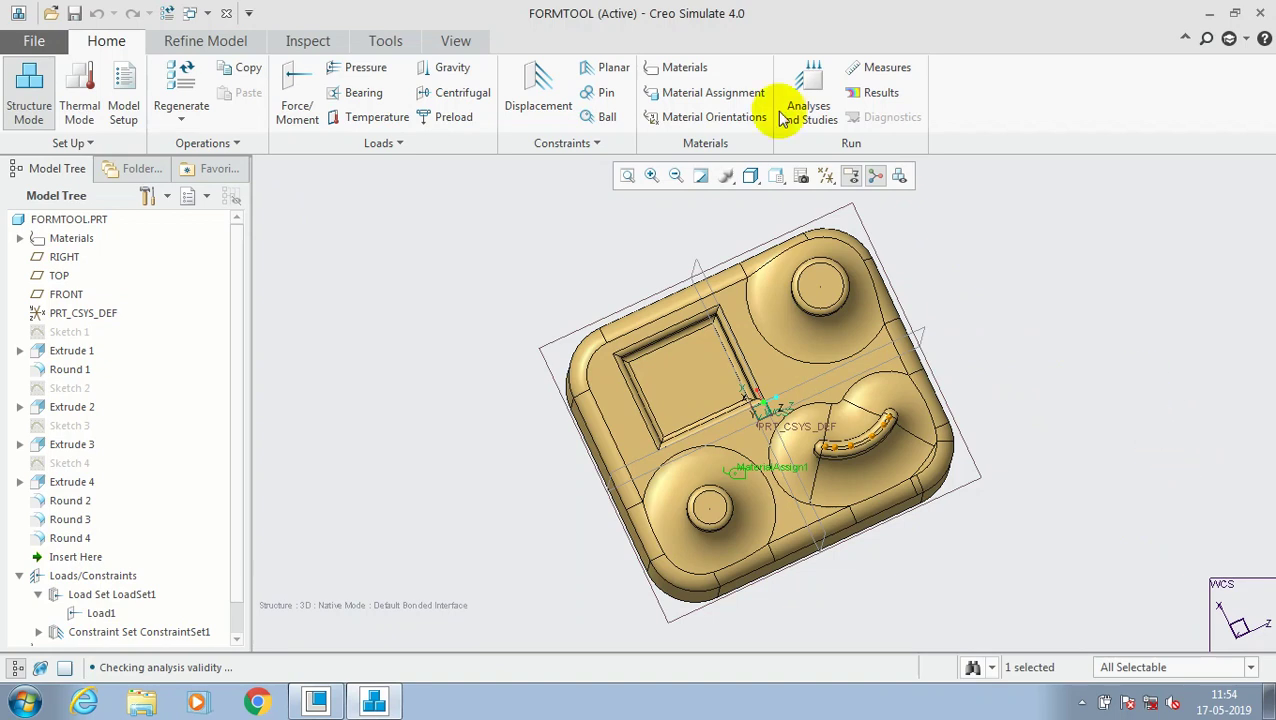
Run Analysis1 with the assigned material, deleting the old output files and running interactive diagnostics
{"action": "left_click", "coordinate": [803, 82]}
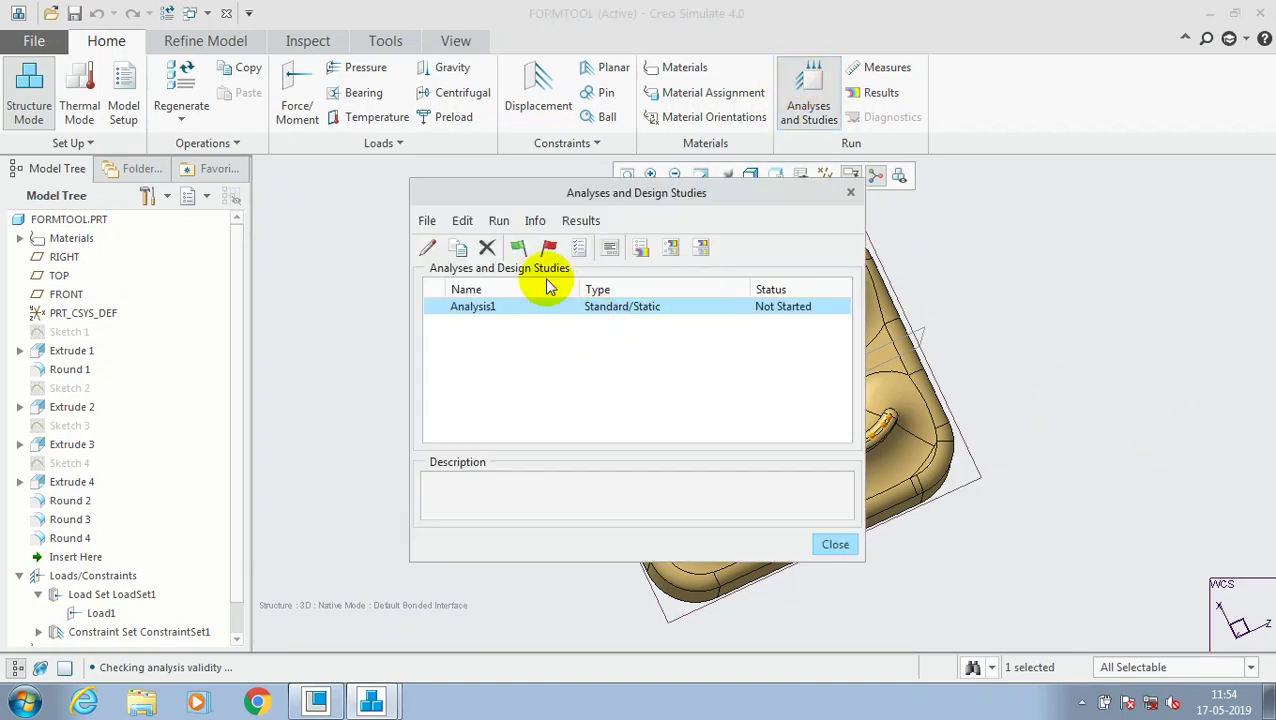
{"action": "left_click", "coordinate": [518, 247]}
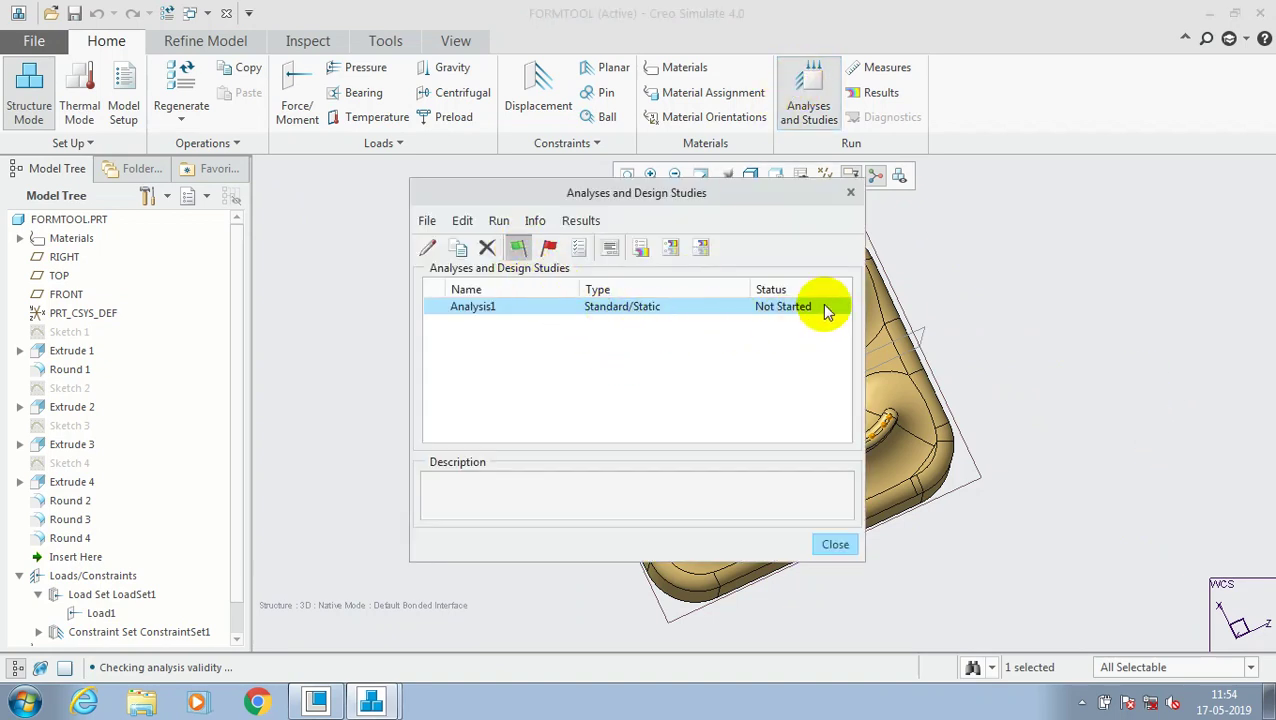
{"action": "left_click", "coordinate": [705, 389]}
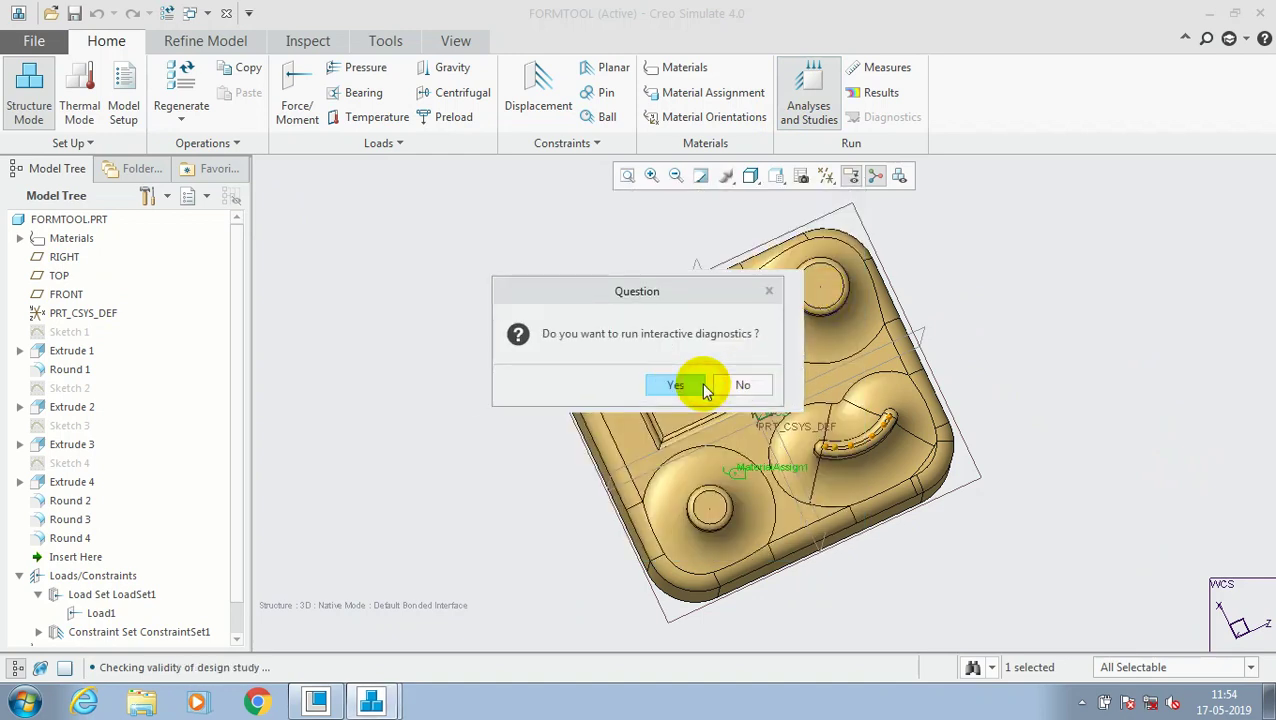
{"action": "left_click", "coordinate": [697, 390]}
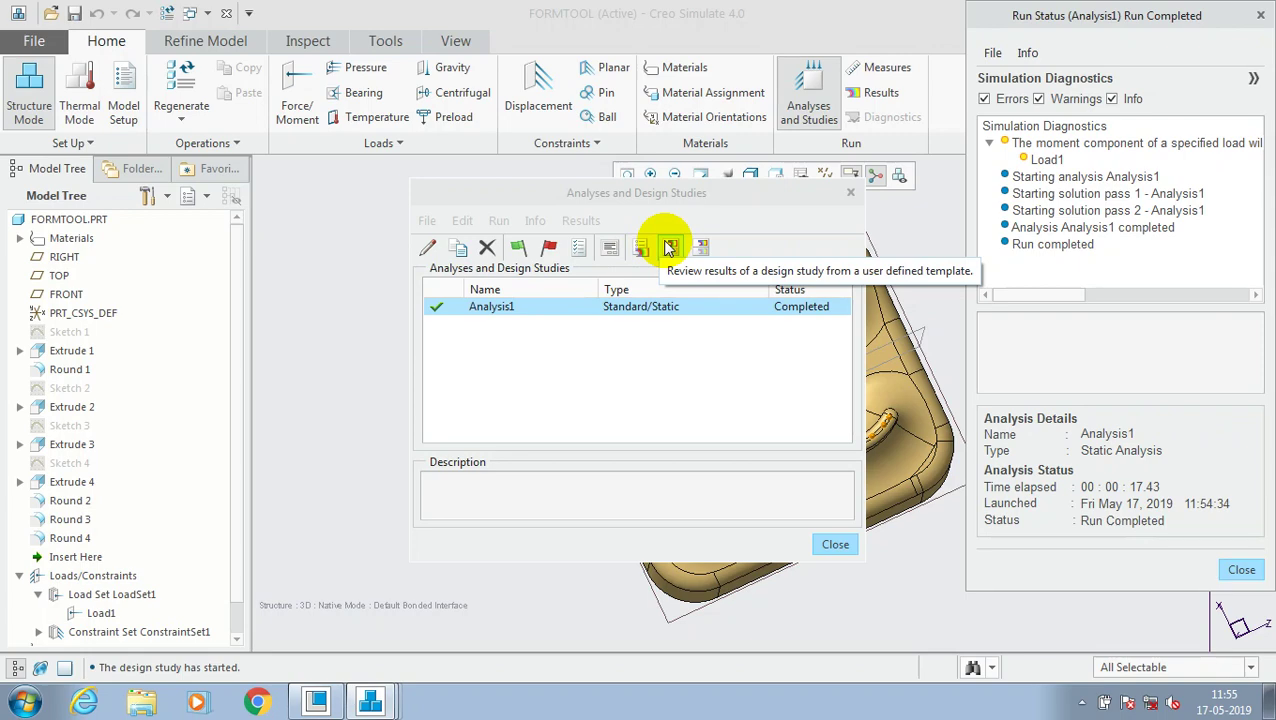
Show the Analysis1 results in result windows based on the sim_pp_static_template.rwt template
{"action": "left_click", "coordinate": [670, 248]}
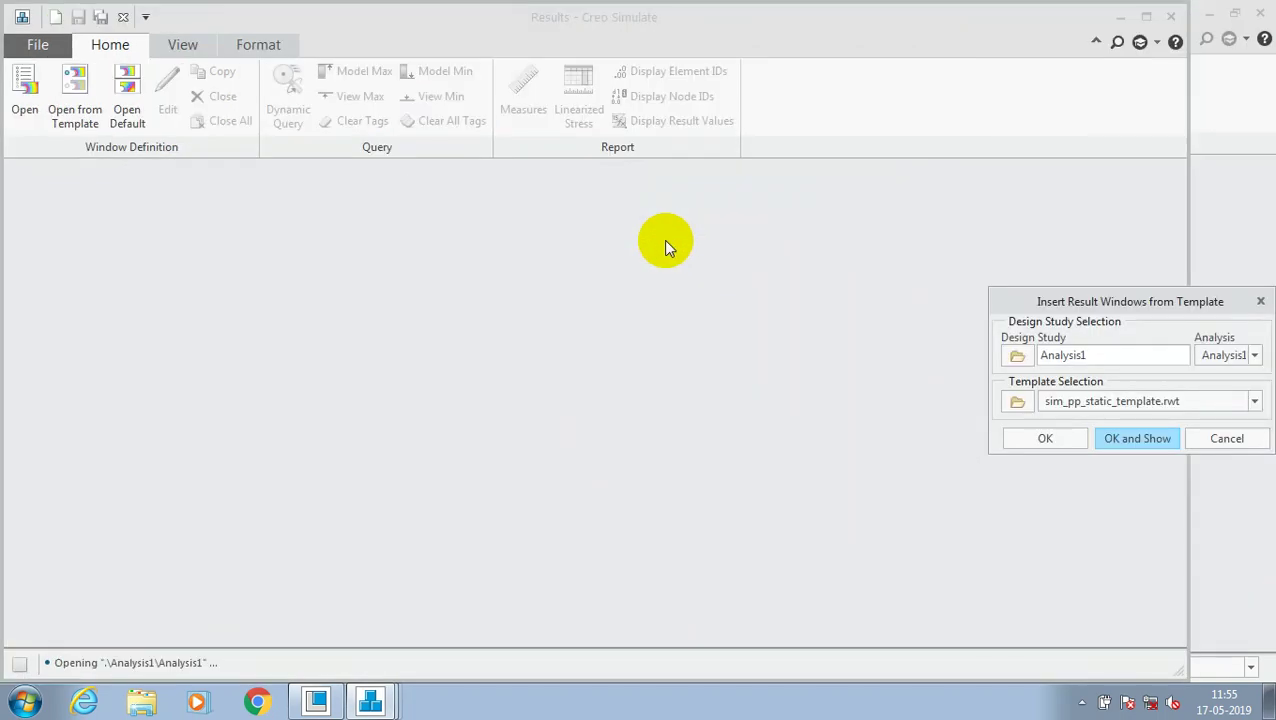
{"action": "left_click", "coordinate": [1160, 437]}
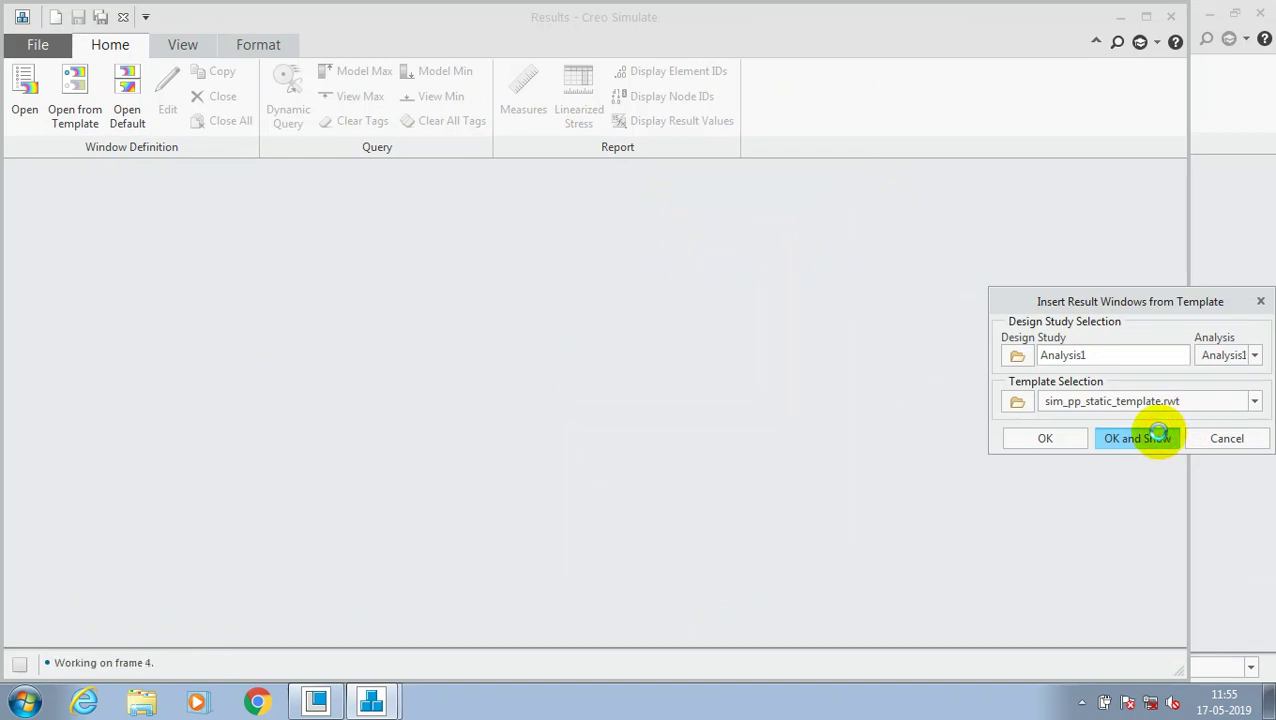